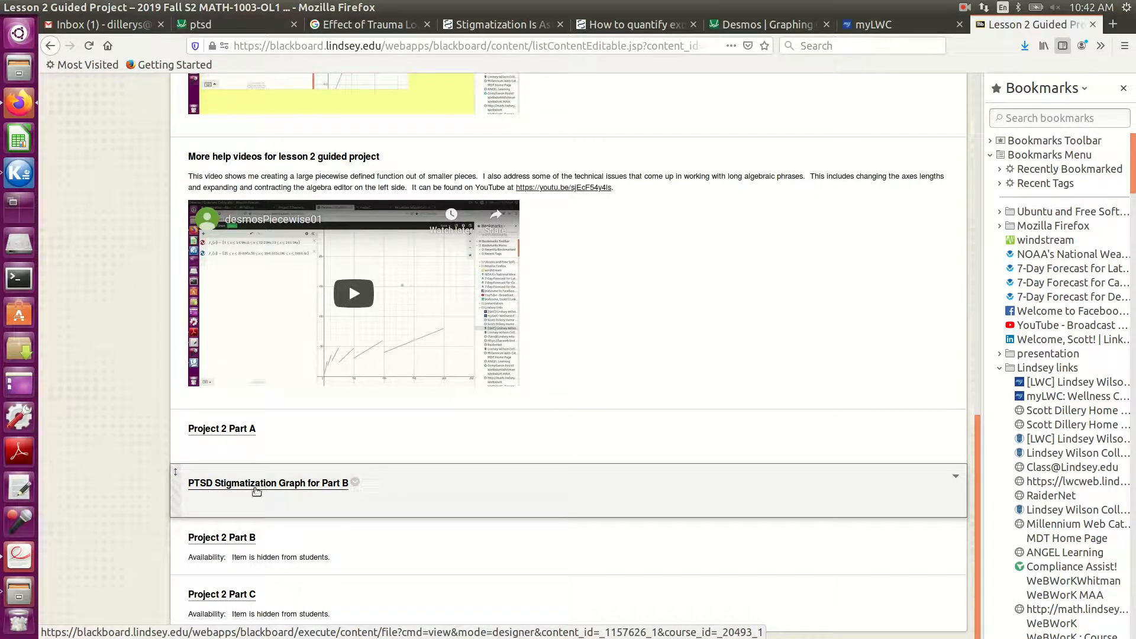
- Open the PTSD Stigmatization Graph for Part B and save the image to the Desktop as ptsd.jpg
{"action": "left_click", "coordinate": [256, 489]}
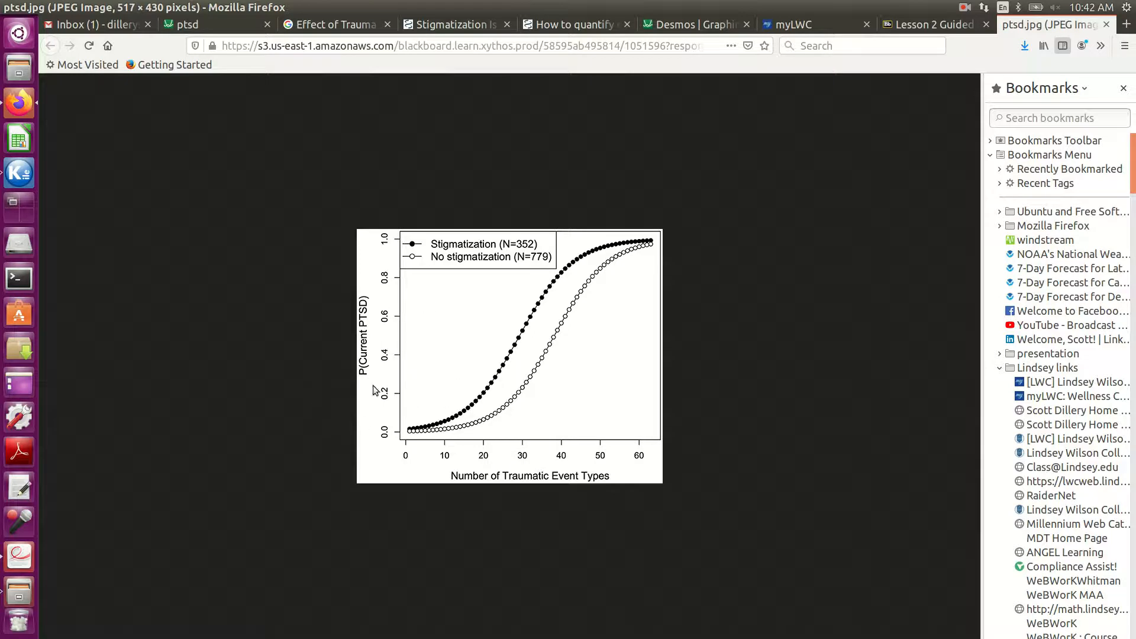
{"action": "right_click", "coordinate": [456, 333]}
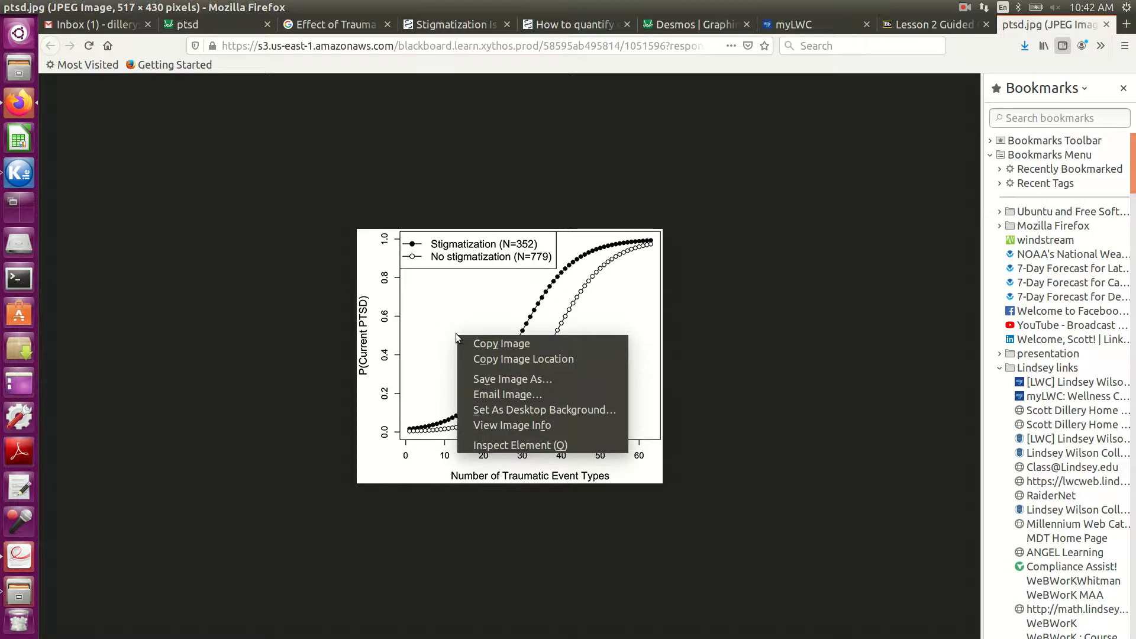
{"action": "left_click", "coordinate": [497, 379]}
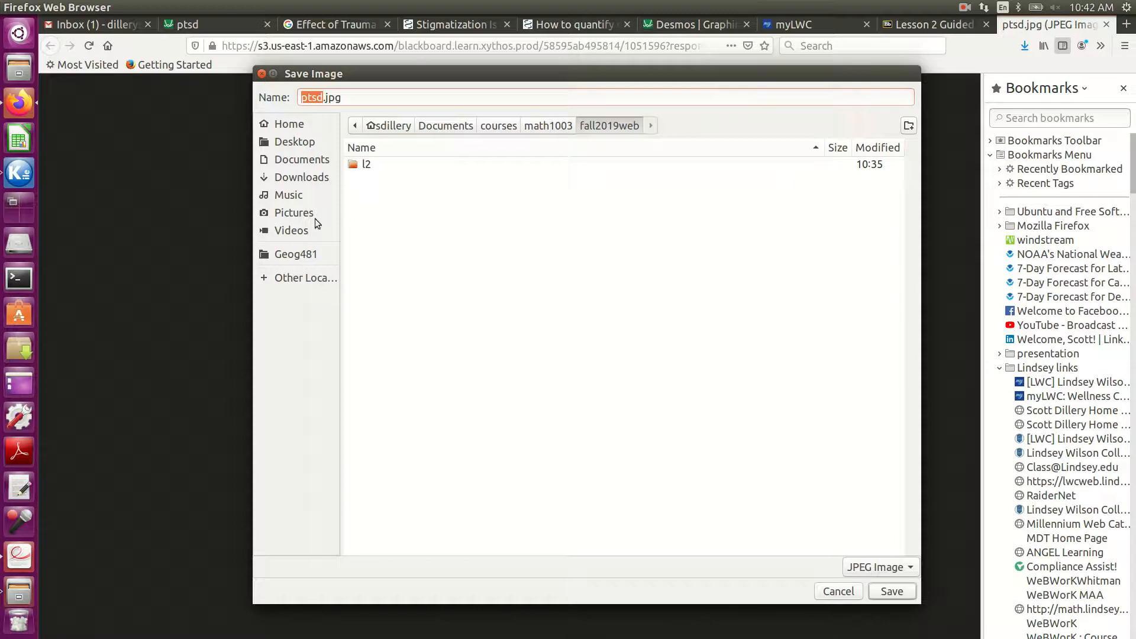
{"action": "left_click", "coordinate": [290, 145]}
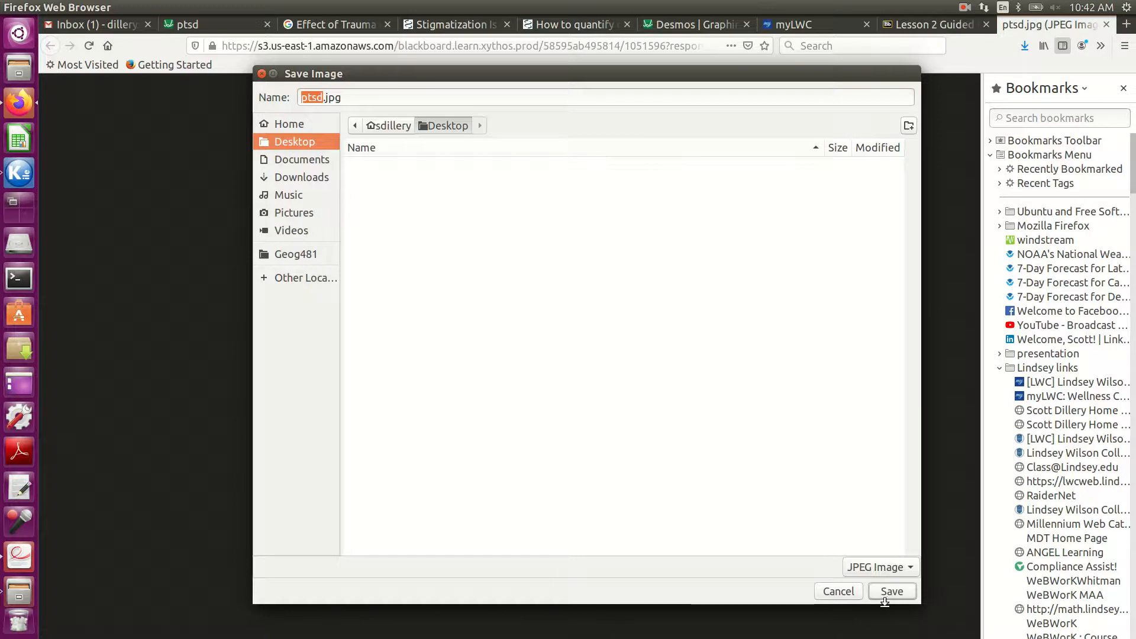
{"action": "left_click", "coordinate": [891, 591]}
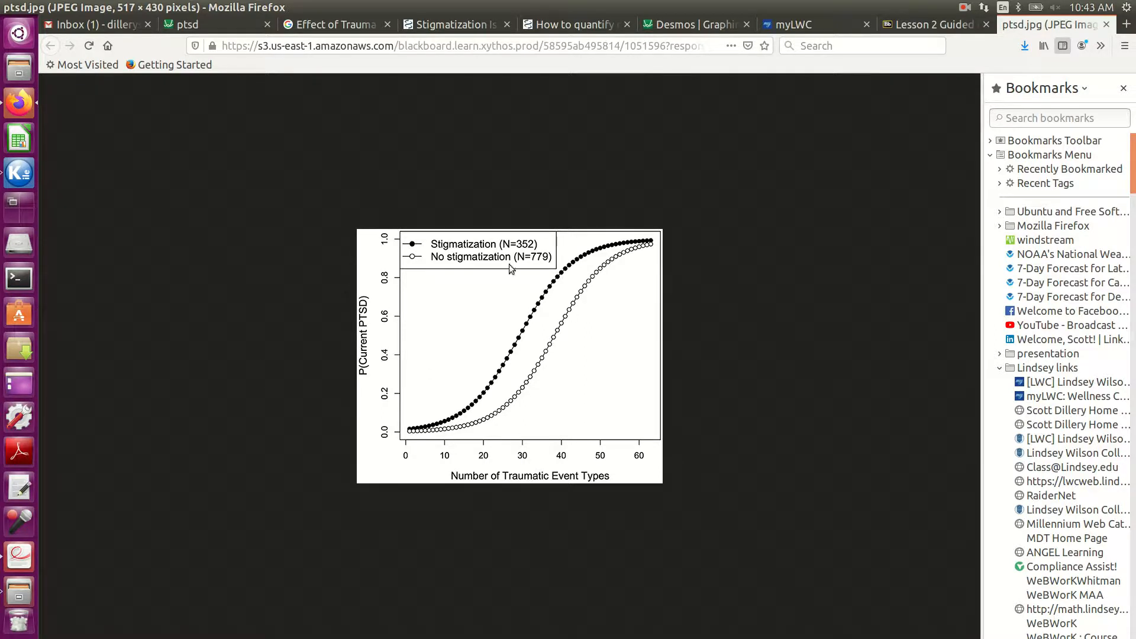
{"action": "left_click", "coordinate": [1107, 25]}
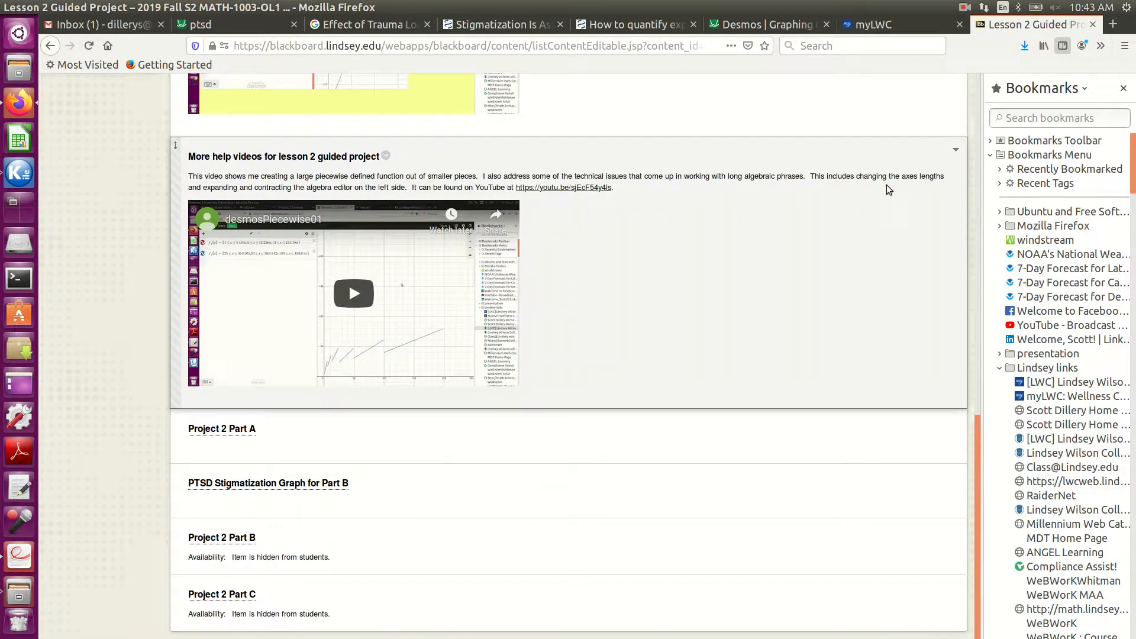
- Switch to the Desmos graphing calculator and insert the image ptsd.jpg from the Desktop
{"action": "left_click", "coordinate": [790, 27]}
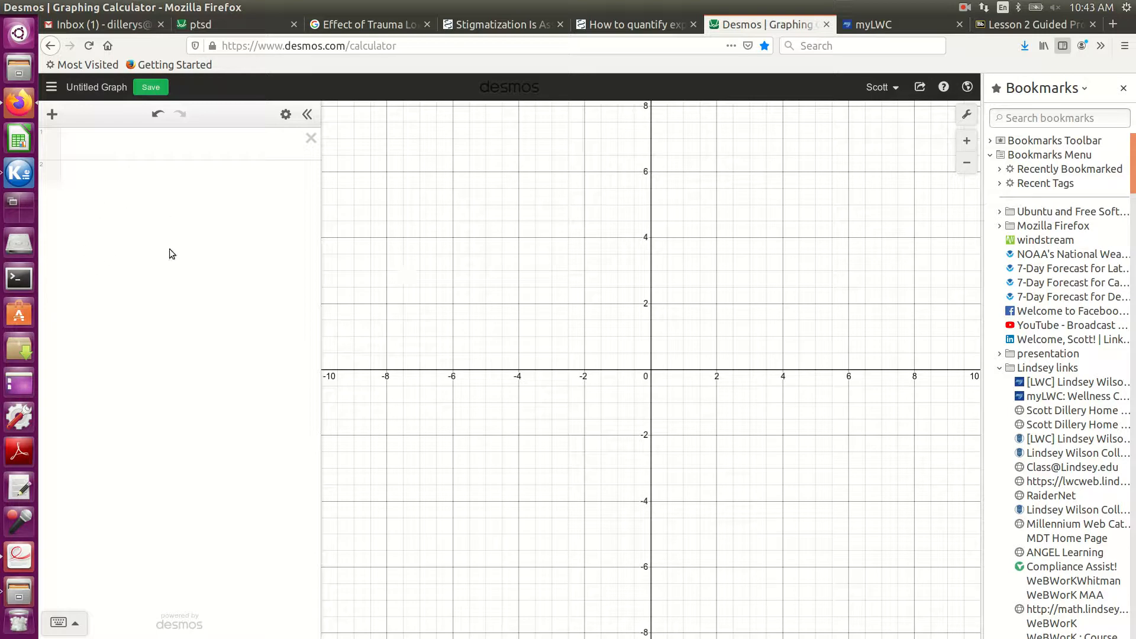
{"action": "left_click", "coordinate": [52, 116]}
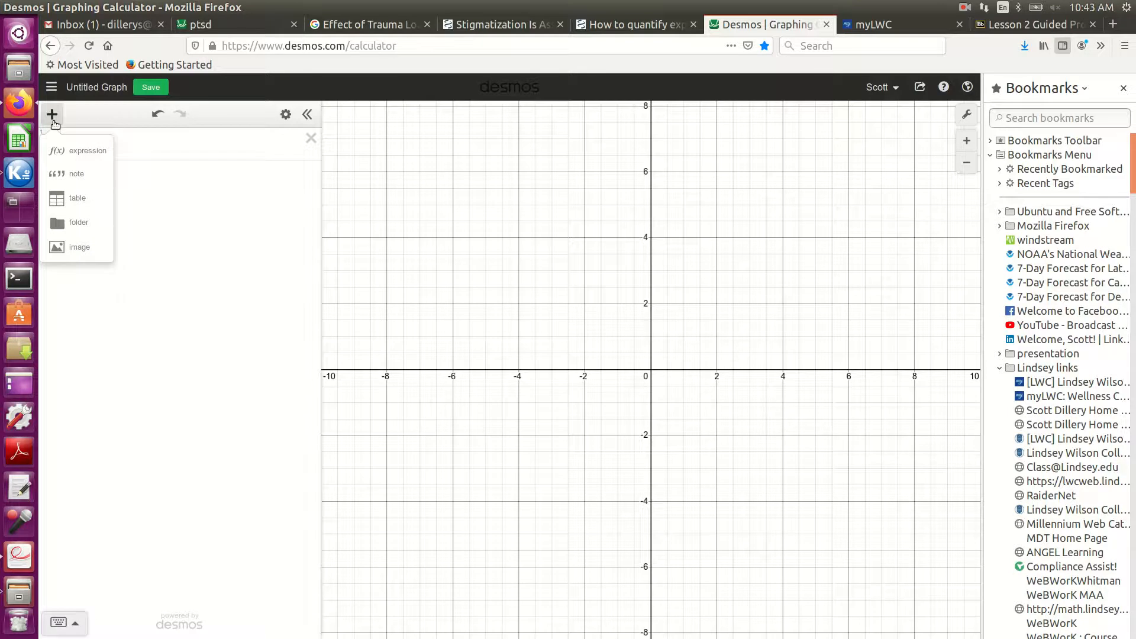
{"action": "left_click", "coordinate": [80, 248]}
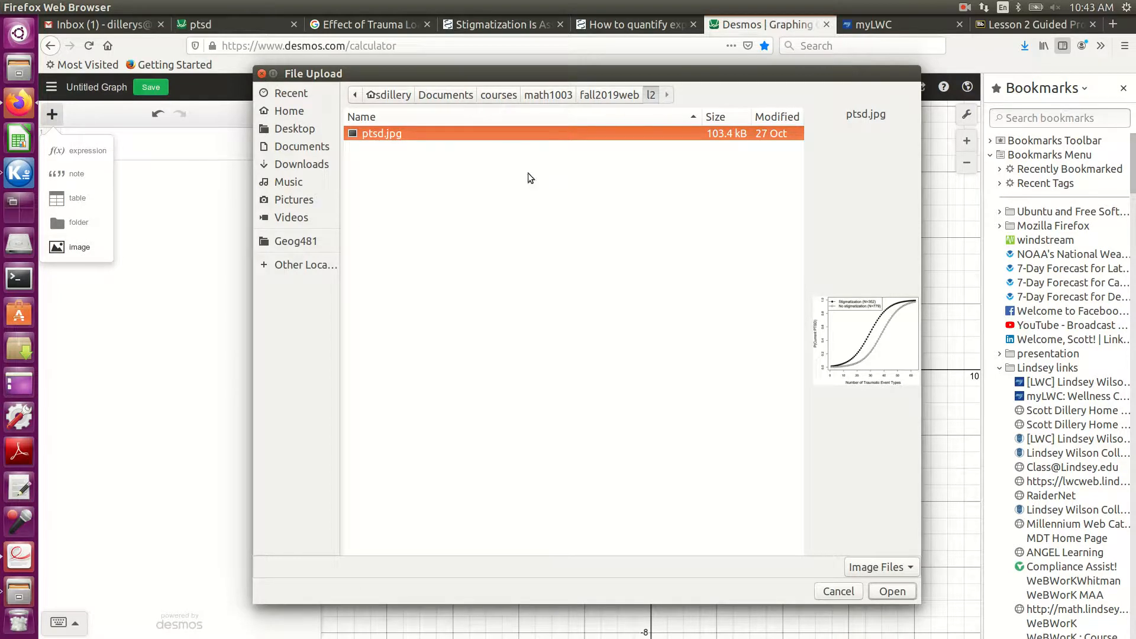
{"action": "left_click", "coordinate": [300, 129]}
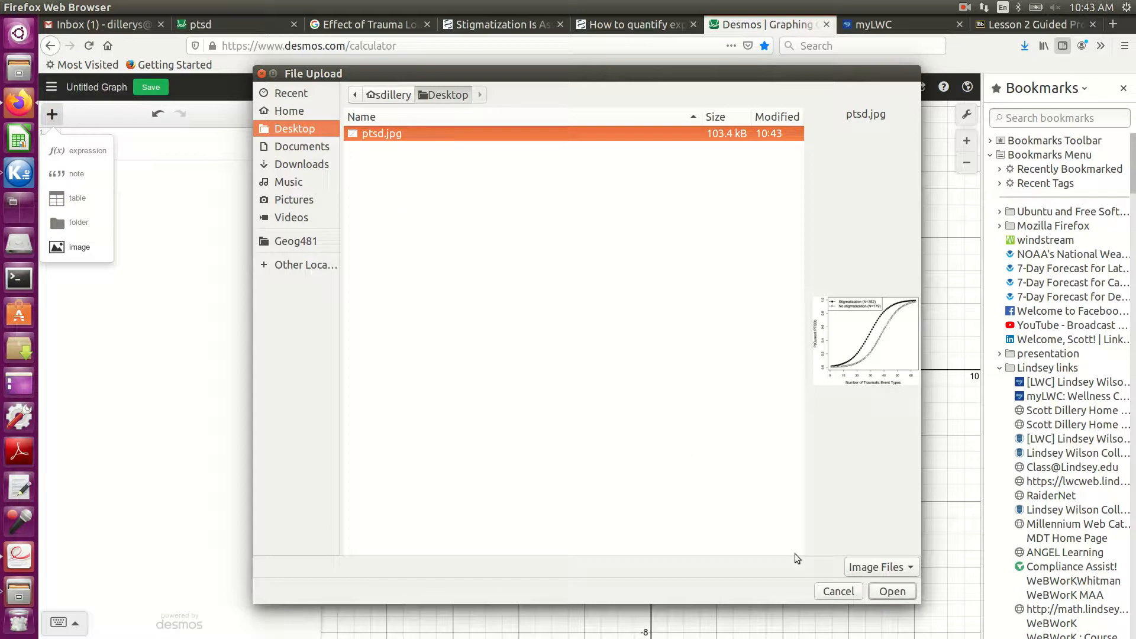
{"action": "left_click", "coordinate": [899, 591]}
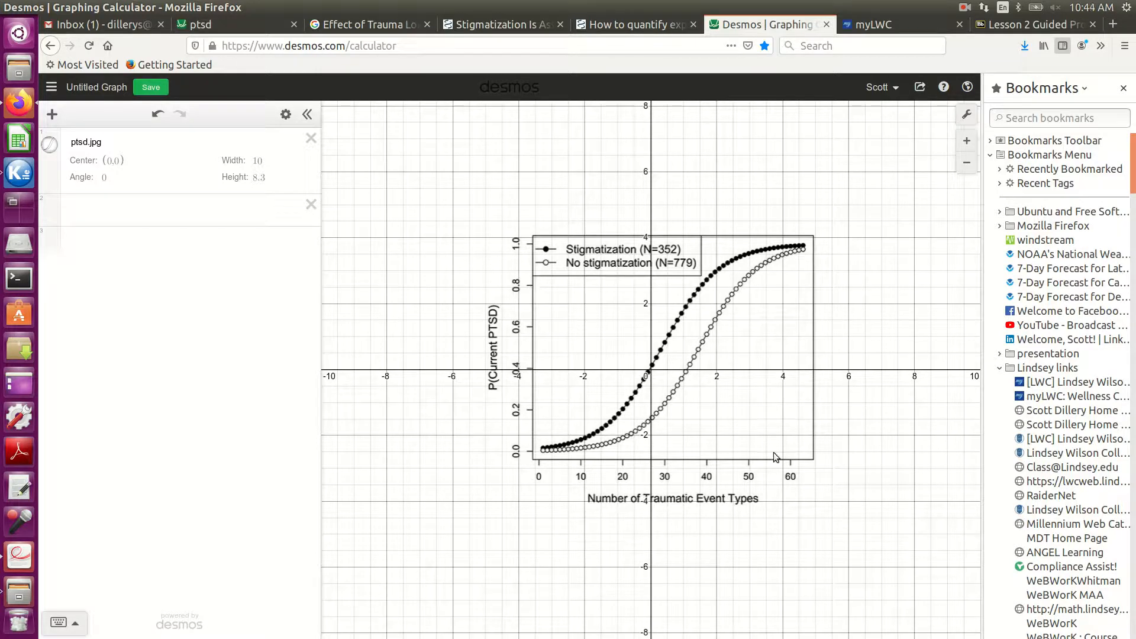
- Stretch the ptsd.jpg image wider, then scale it proportionally to about 14 wide and 8.06 high
{"action": "left_click_drag", "start_coordinate": [881, 475], "coordinate": [749, 495]}
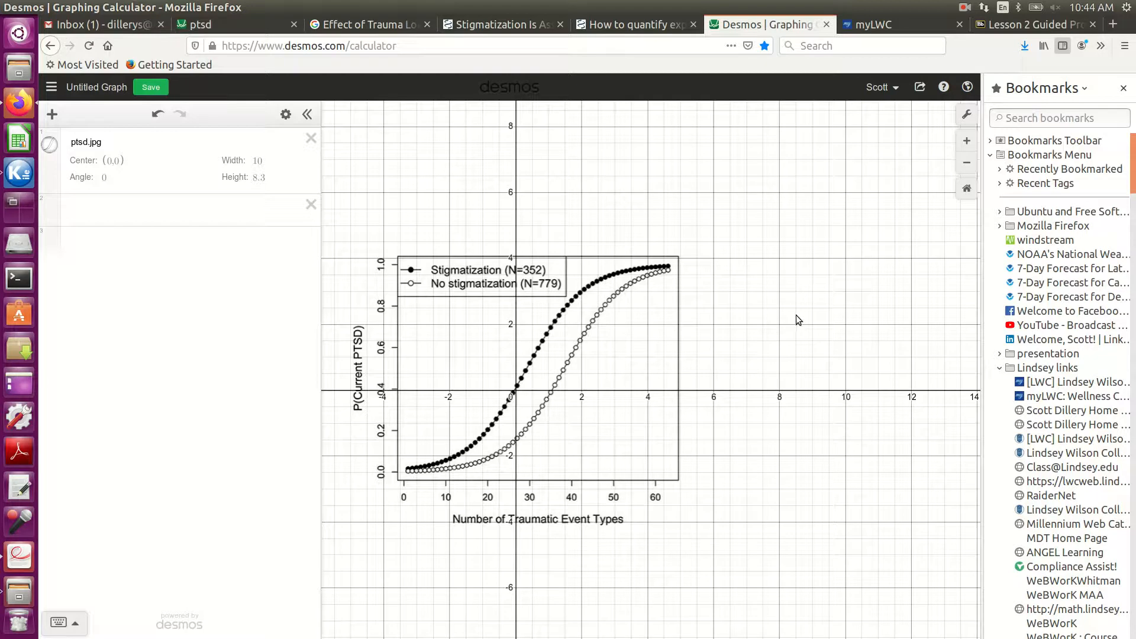
{"action": "left_click_drag", "start_coordinate": [797, 321], "coordinate": [772, 357]}
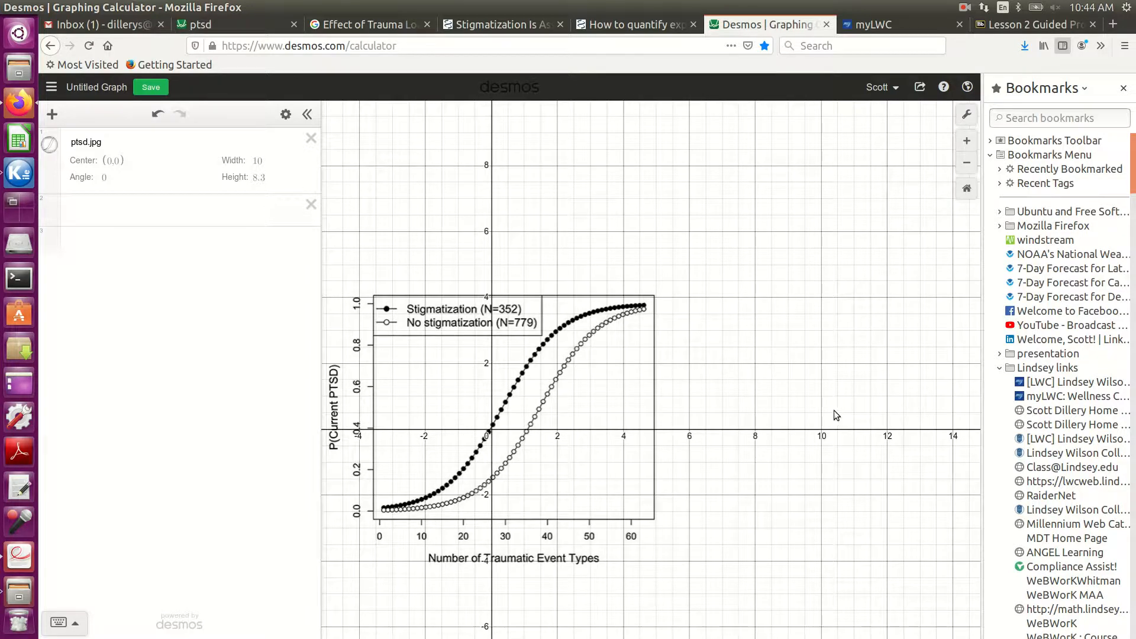
{"action": "left_click", "coordinate": [587, 398]}
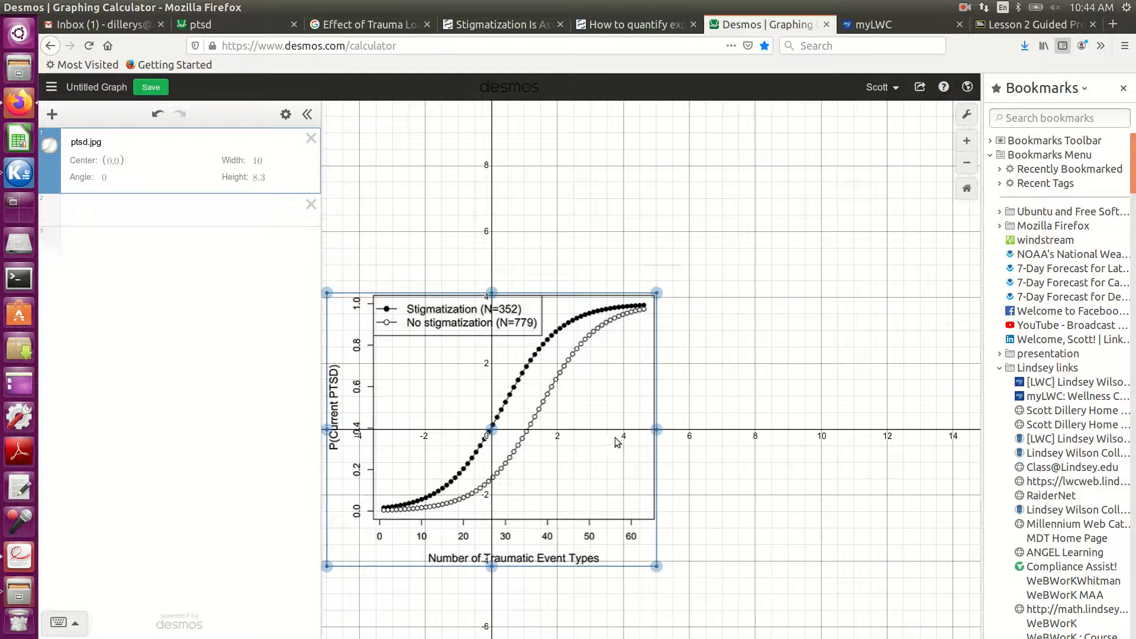
{"action": "left_click_drag", "start_coordinate": [735, 502], "coordinate": [857, 469]}
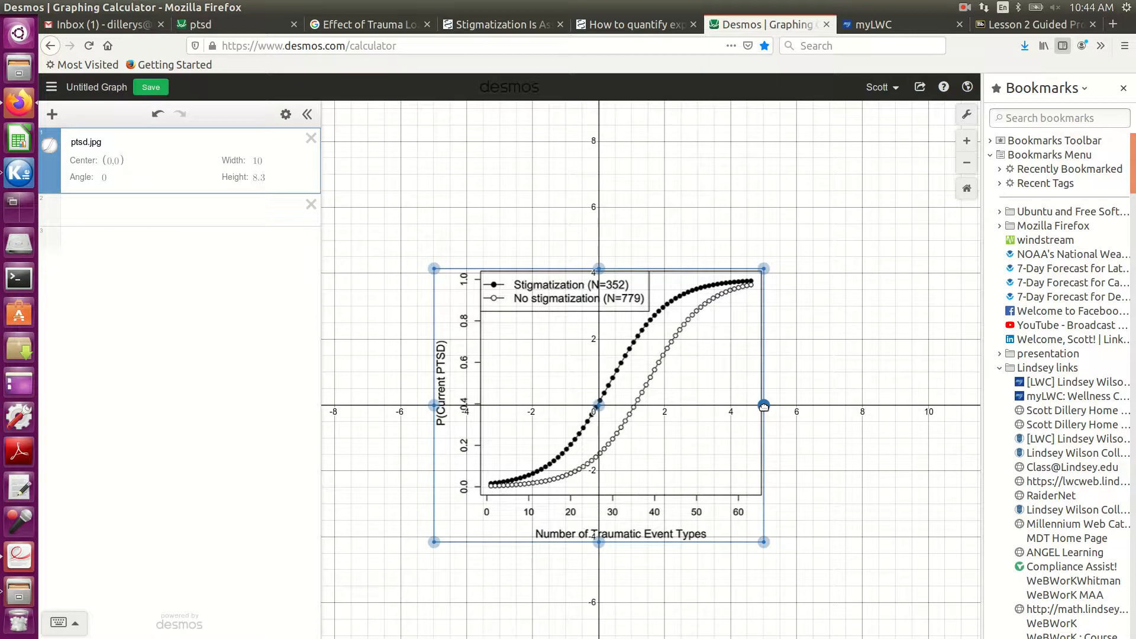
{"action": "left_click_drag", "start_coordinate": [764, 406], "coordinate": [835, 409]}
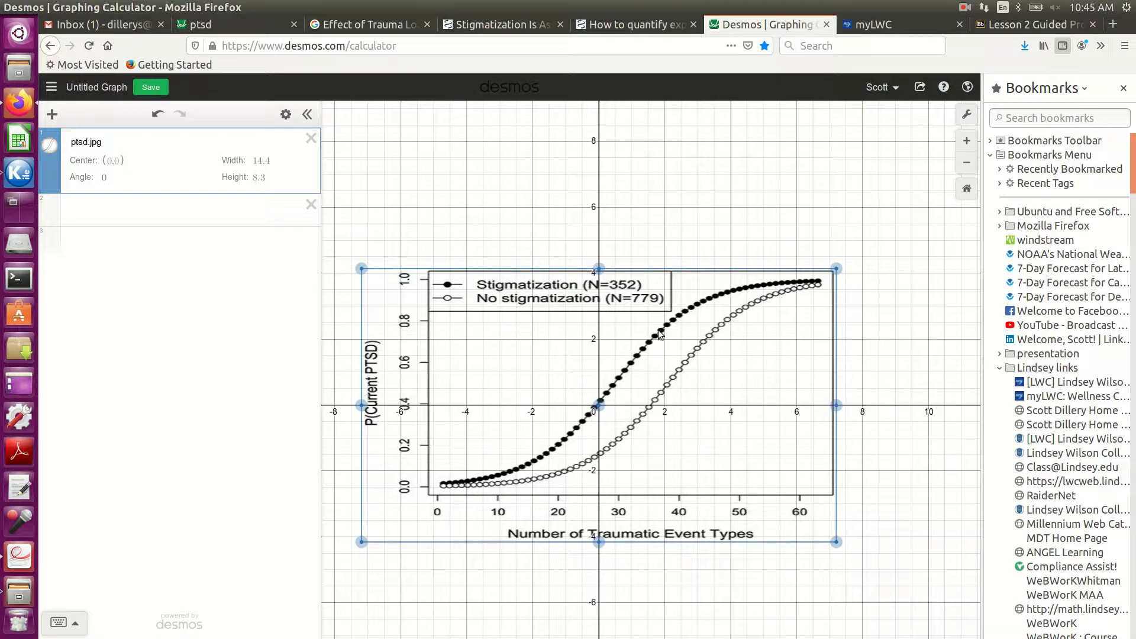
{"action": "mouse_move", "coordinate": [838, 267]}
{"action": "left_mouse_down"}
{"action": "mouse_move", "coordinate": [888, 217]}
{"action": "mouse_move", "coordinate": [822, 279]}
{"action": "mouse_move", "coordinate": [828, 272]}
{"action": "left_mouse_up"}
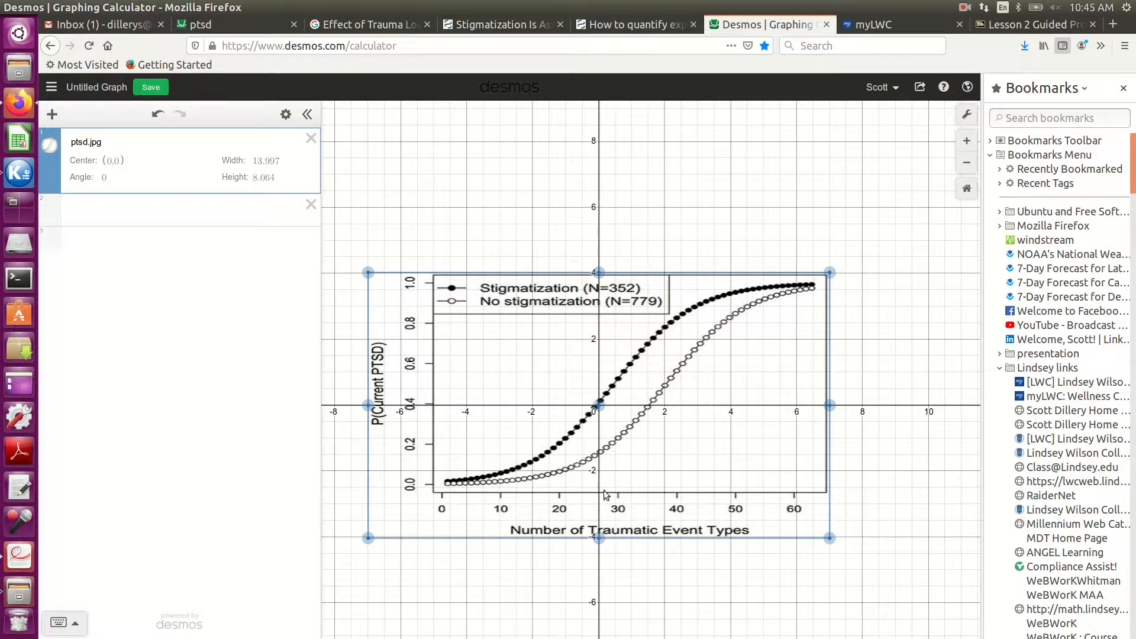
- Move the ptsd.jpg image up and to the right so its center is at about (4.34, 1.78)
{"action": "left_click_drag", "start_coordinate": [684, 566], "coordinate": [635, 520]}
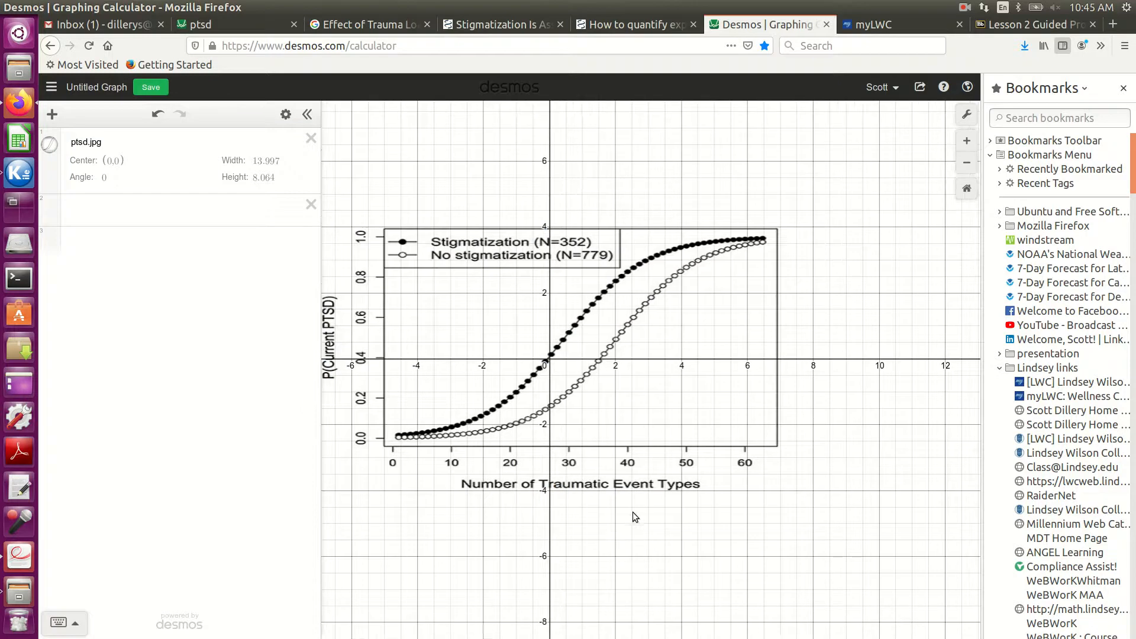
{"action": "left_click", "coordinate": [607, 404]}
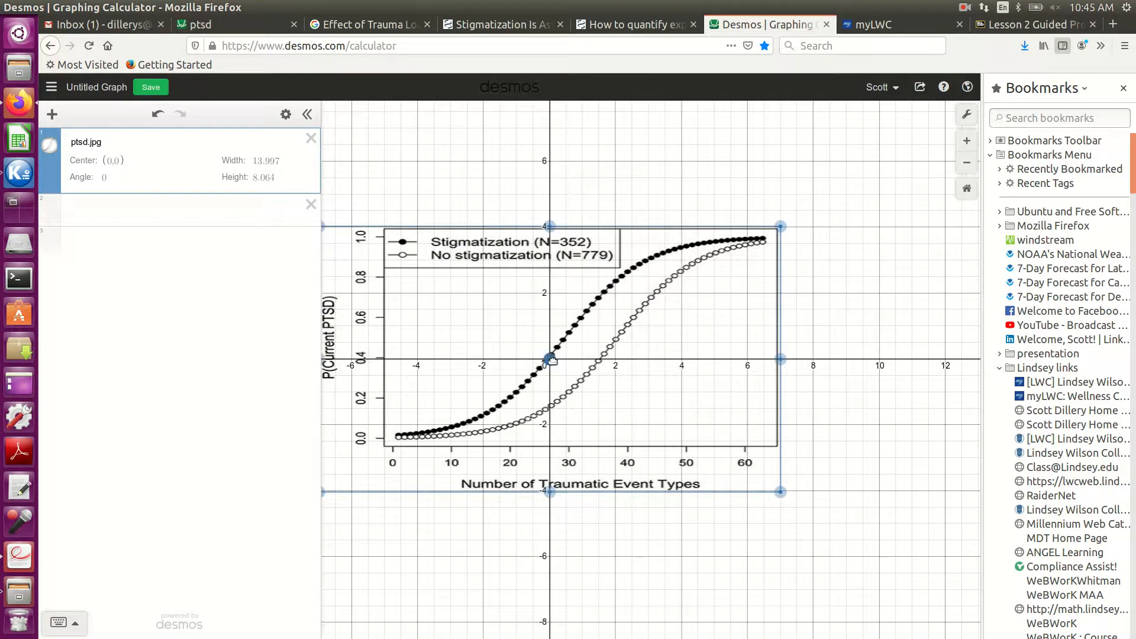
{"action": "left_click_drag", "start_coordinate": [550, 359], "coordinate": [693, 303]}
{"action": "left_click_drag", "start_coordinate": [716, 523], "coordinate": [542, 604]}
{"action": "scroll", "coordinate": [577, 584], "scroll_direction": "down", "scroll_amount": 5}
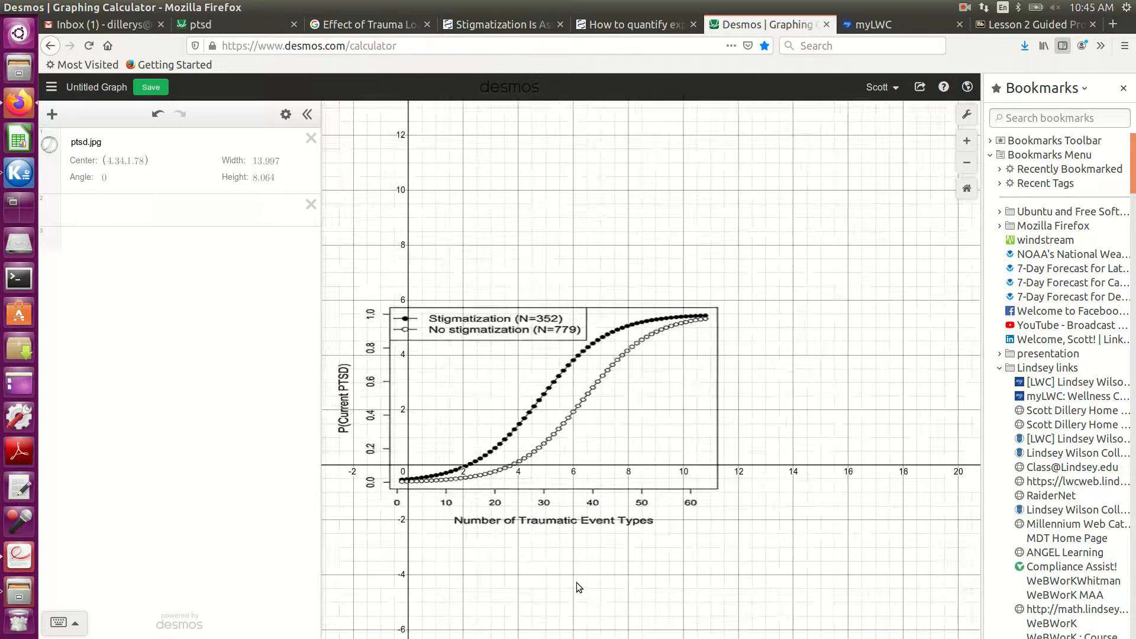
- Stretch the image to a width of about 69.1 and move its center to about (23.56, 2.64)
{"action": "left_click_drag", "start_coordinate": [624, 584], "coordinate": [480, 516]}
{"action": "scroll", "coordinate": [508, 563], "scroll_direction": "down", "scroll_amount": 2}
{"action": "scroll", "coordinate": [508, 563], "scroll_direction": "down", "scroll_amount": 1}
{"action": "scroll", "coordinate": [480, 516], "scroll_direction": "down", "scroll_amount": 2}
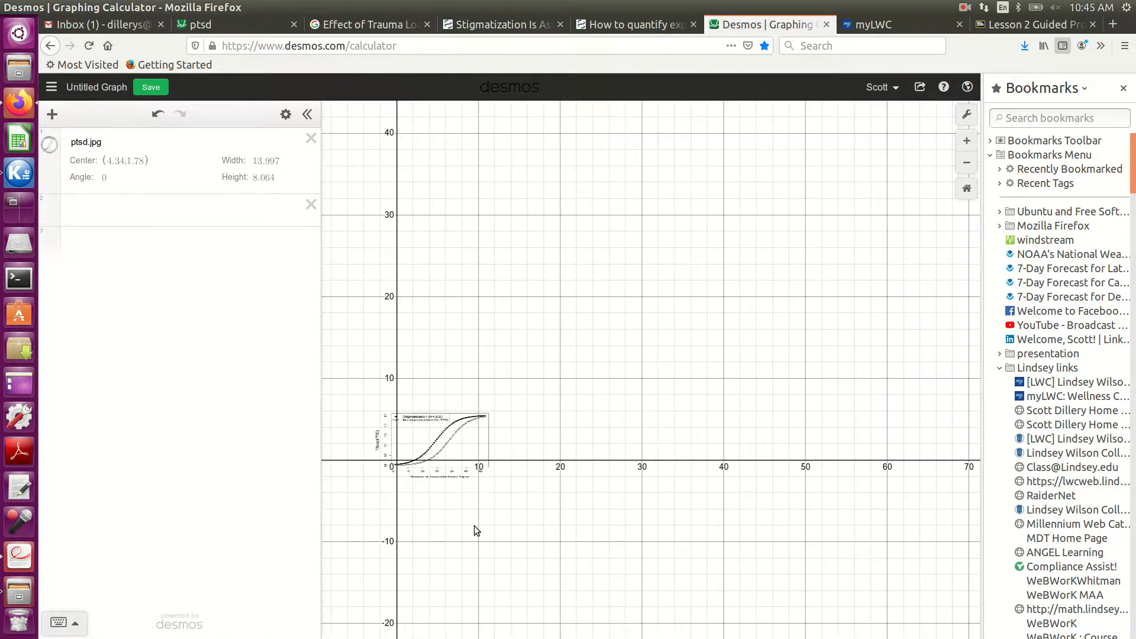
{"action": "left_click_drag", "start_coordinate": [556, 541], "coordinate": [519, 558]}
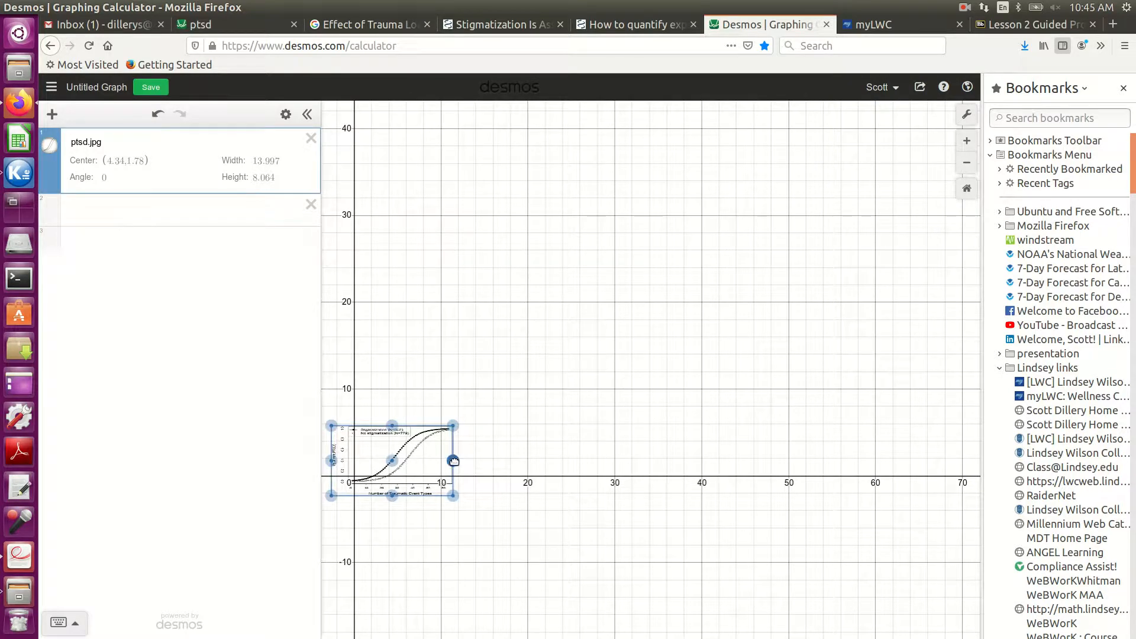
{"action": "left_click_drag", "start_coordinate": [453, 461], "coordinate": [693, 461]}
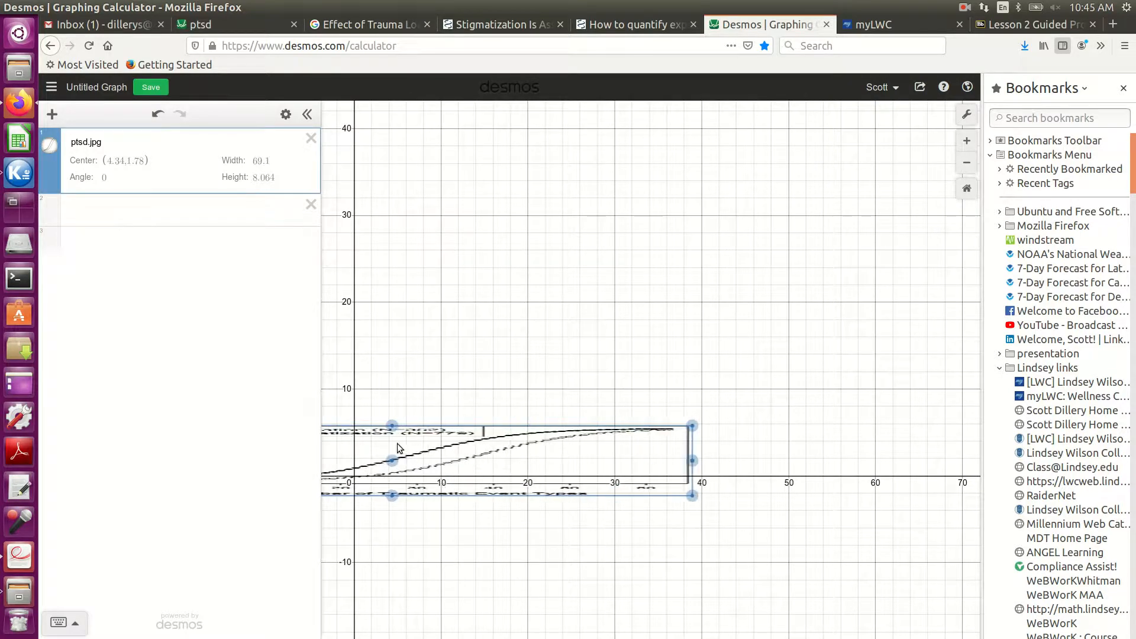
{"action": "left_click_drag", "start_coordinate": [392, 460], "coordinate": [559, 453]}
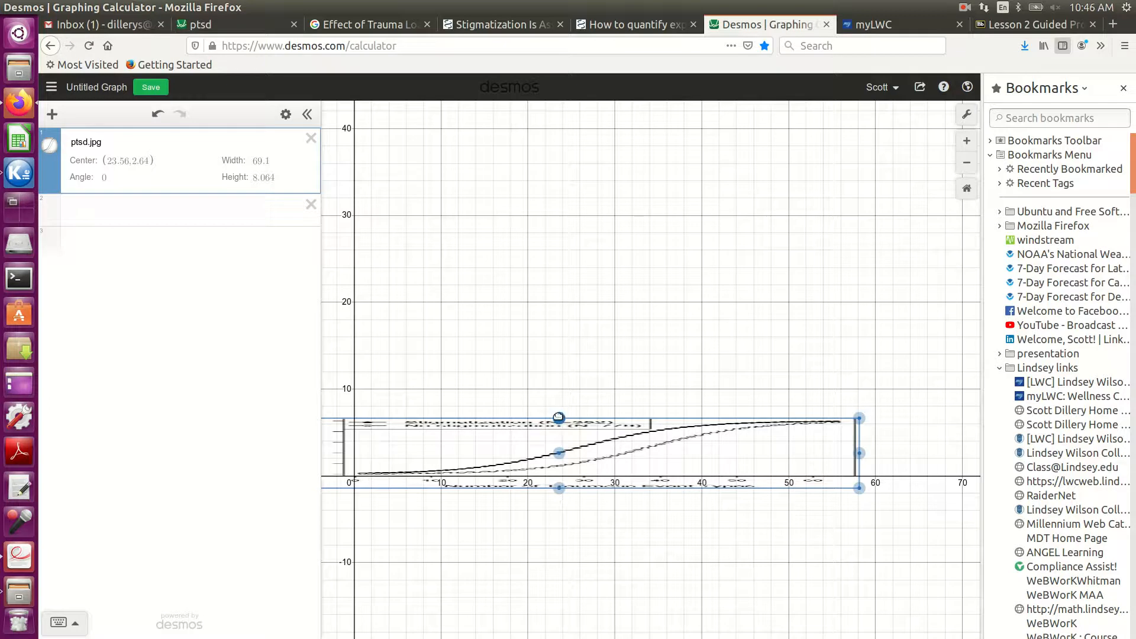
- Set the graph's y-axis range from -0.5 to 5
{"action": "scroll", "coordinate": [606, 365], "scroll_direction": "up", "scroll_amount": 3}
{"action": "scroll", "coordinate": [606, 372], "scroll_direction": "down", "scroll_amount": 3}
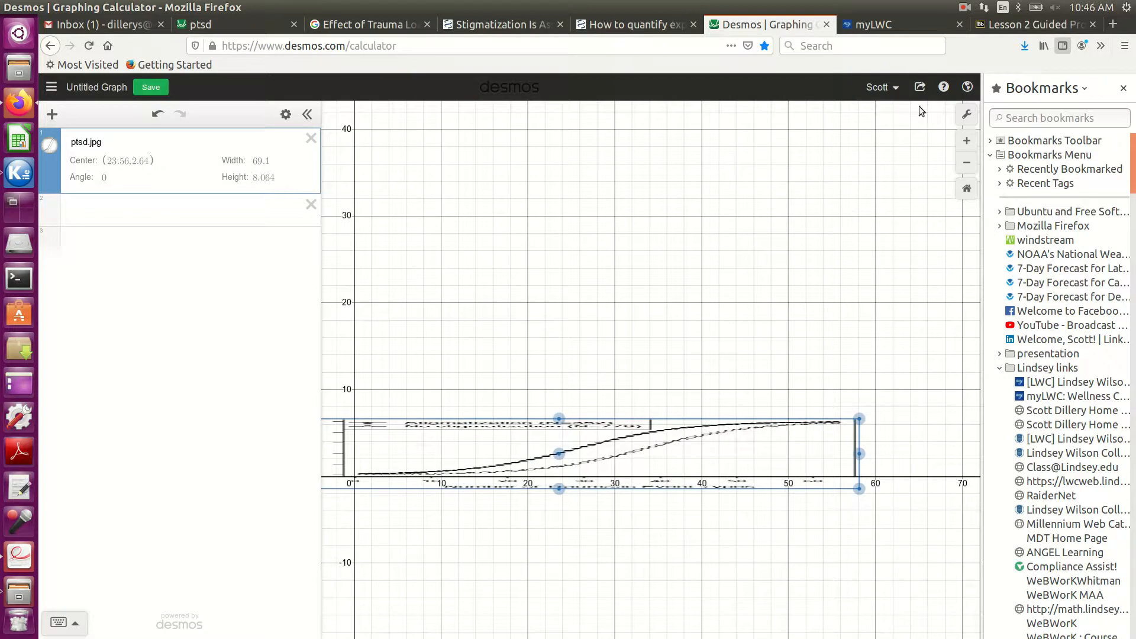
{"action": "left_click", "coordinate": [970, 118]}
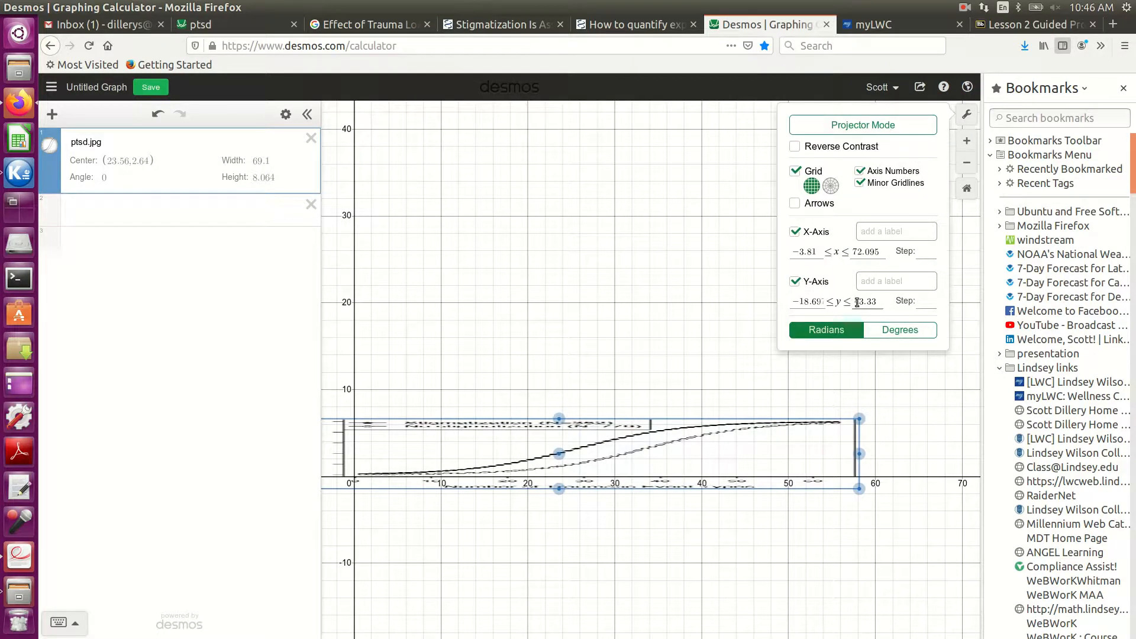
{"action": "left_click_drag", "start_coordinate": [858, 302], "coordinate": [879, 301]}
{"action": "type", "text": "5"}
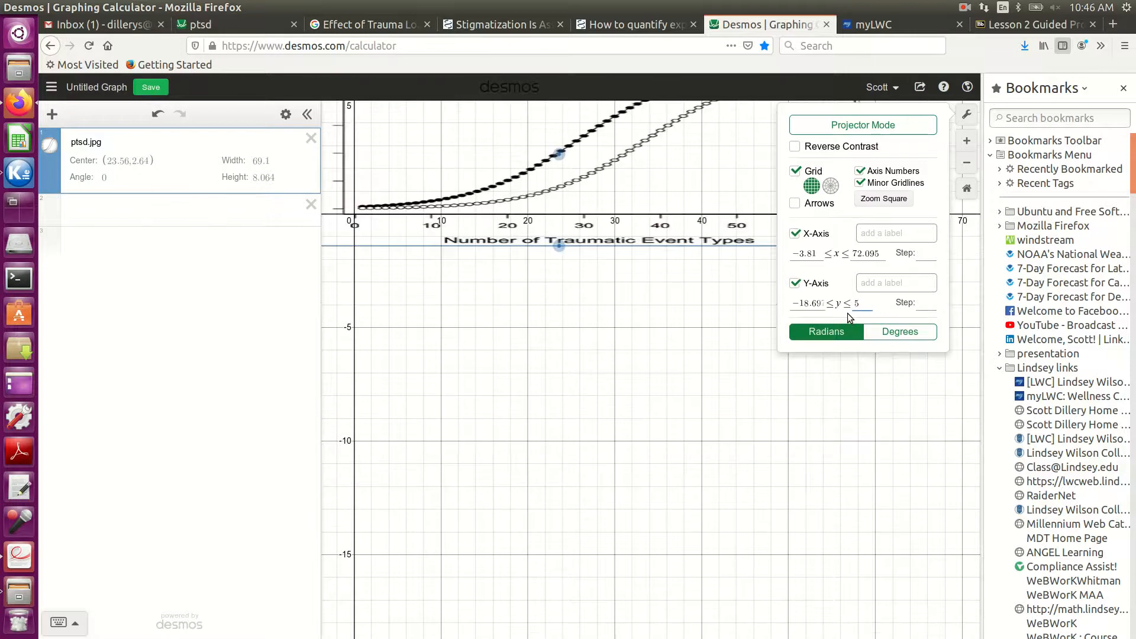
{"action": "double_click", "coordinate": [811, 302]}
{"action": "type", "text": "0"}
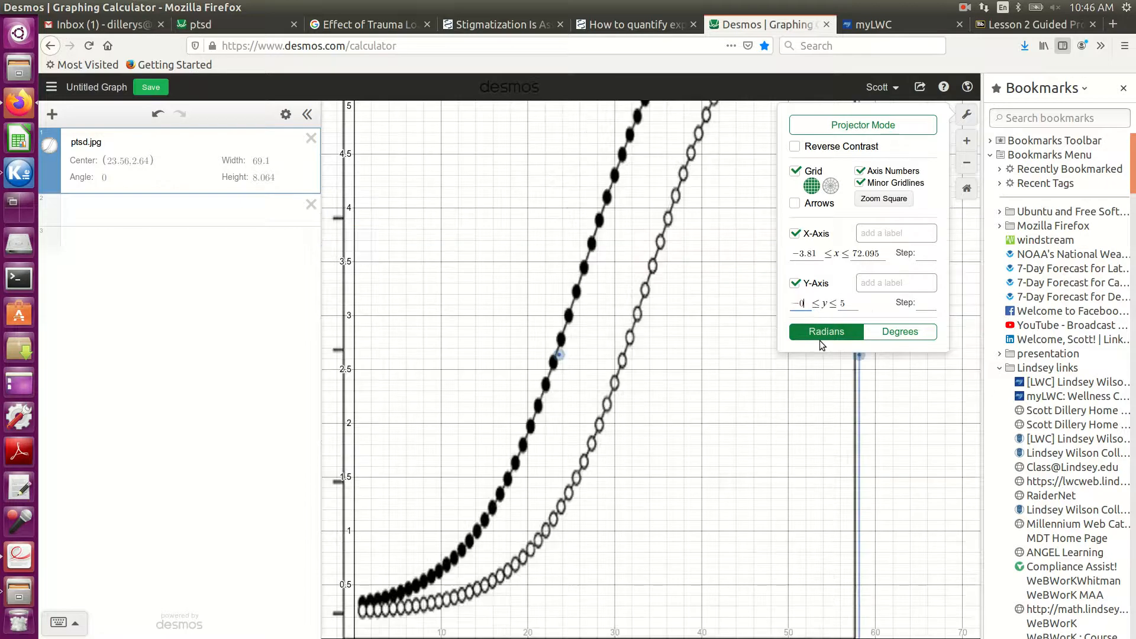
{"action": "type", "text": ".5"}
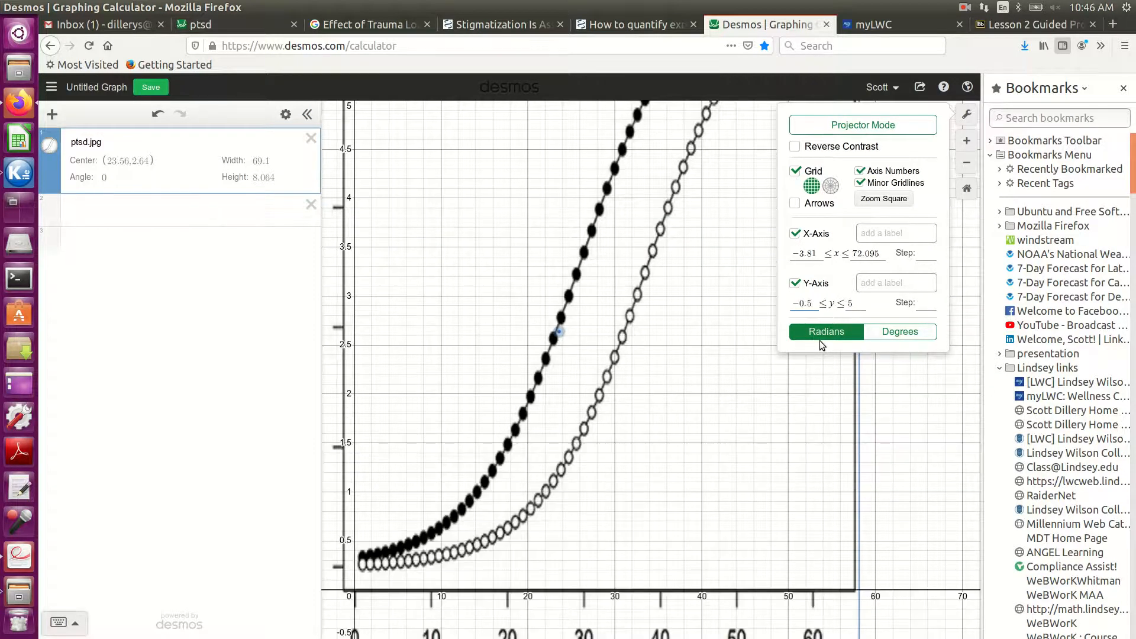
{"action": "left_click", "coordinate": [910, 465]}
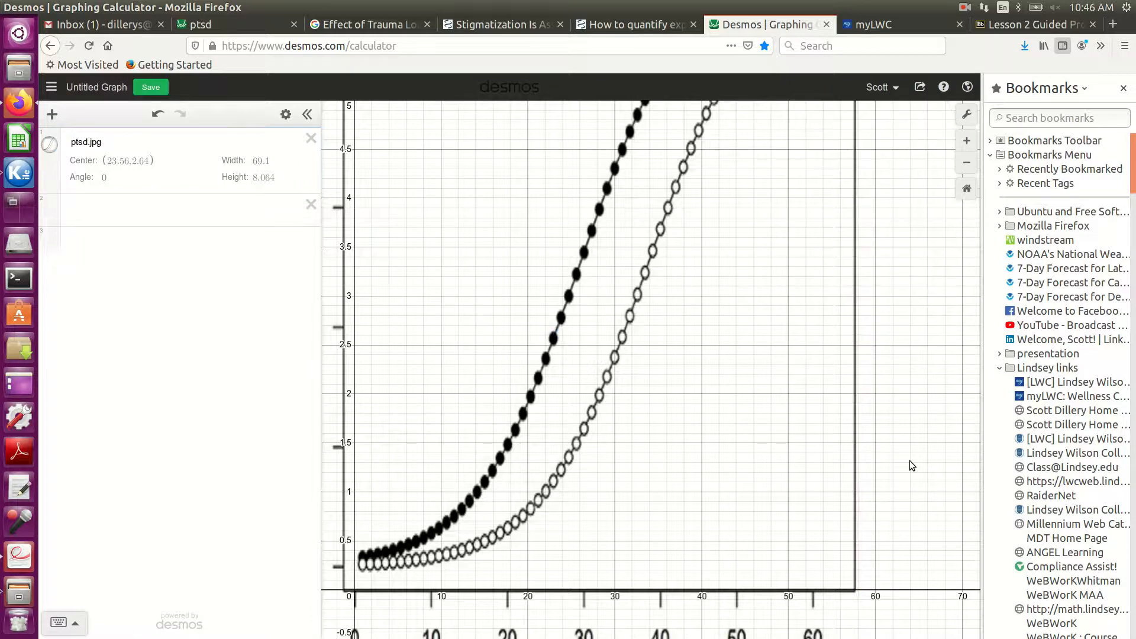
- Resize the ptsd.jpg image to about 88 wide and 4.1 high, and move its center to about (30, 1.77)
{"action": "scroll", "coordinate": [857, 413], "scroll_direction": "down", "scroll_amount": 5}
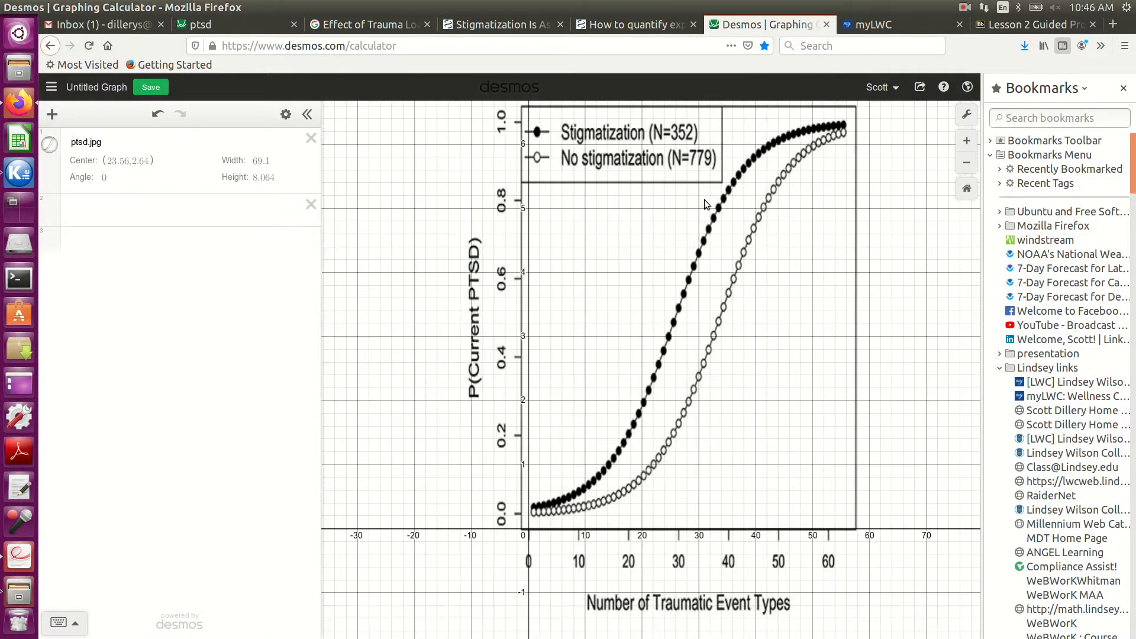
{"action": "left_click", "coordinate": [678, 195]}
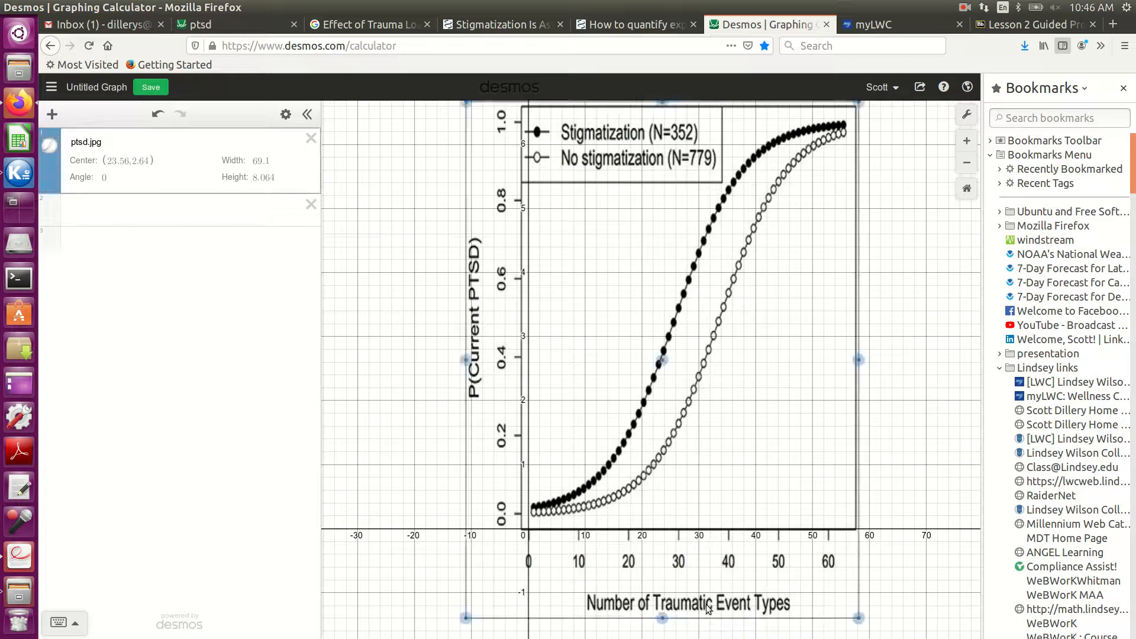
{"action": "left_click_drag", "start_coordinate": [662, 617], "coordinate": [651, 492]}
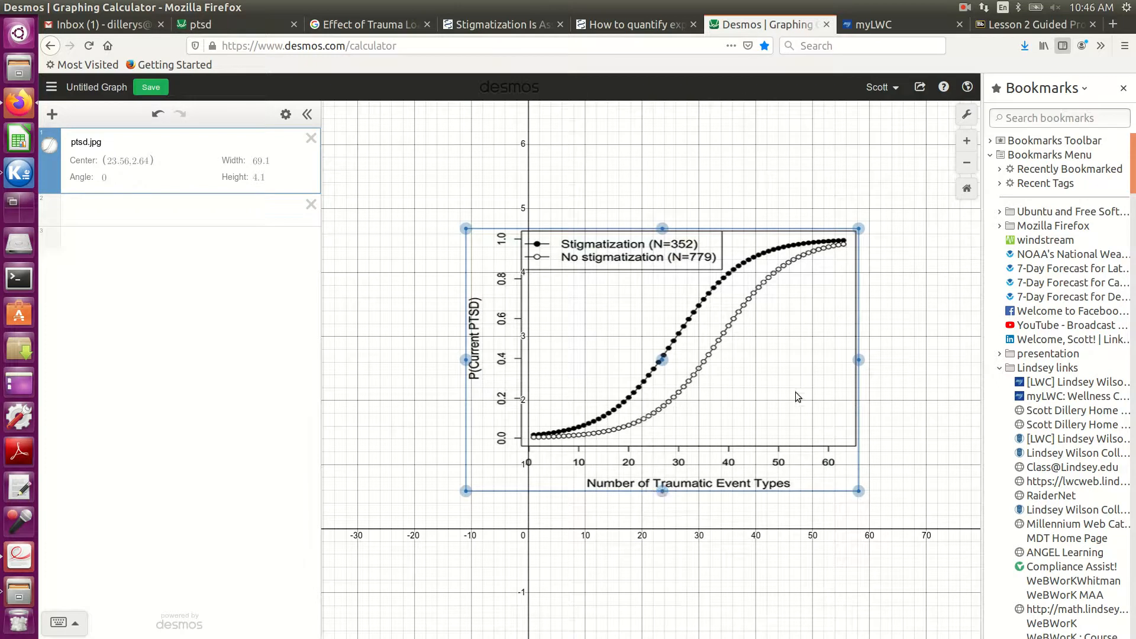
{"action": "left_click_drag", "start_coordinate": [858, 360], "coordinate": [912, 360]}
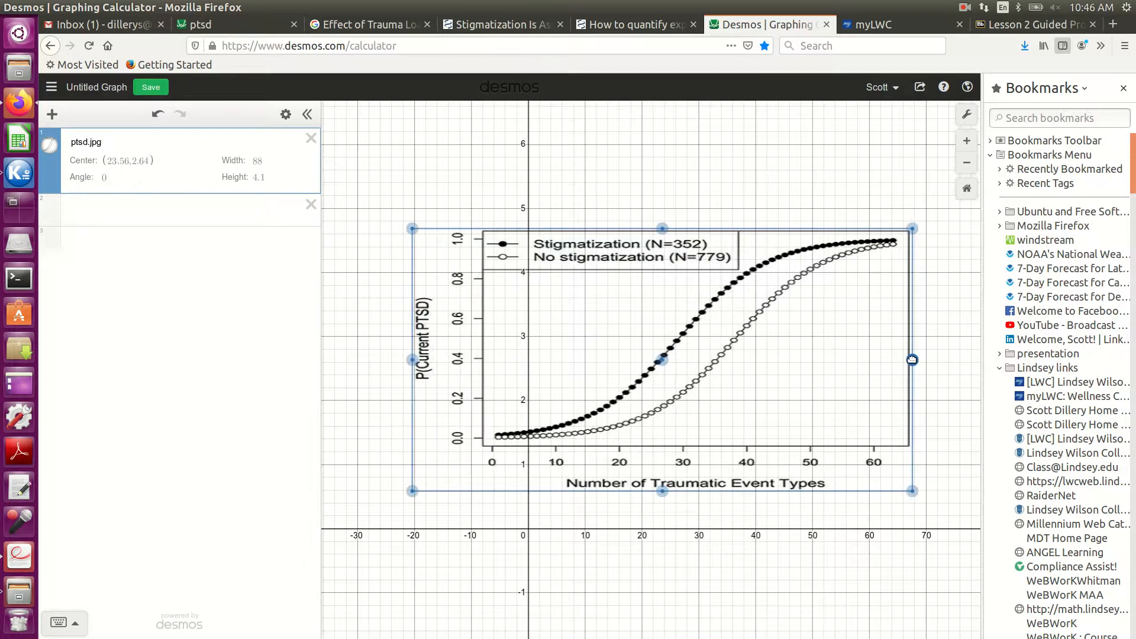
{"action": "left_click_drag", "start_coordinate": [662, 360], "coordinate": [698, 416]}
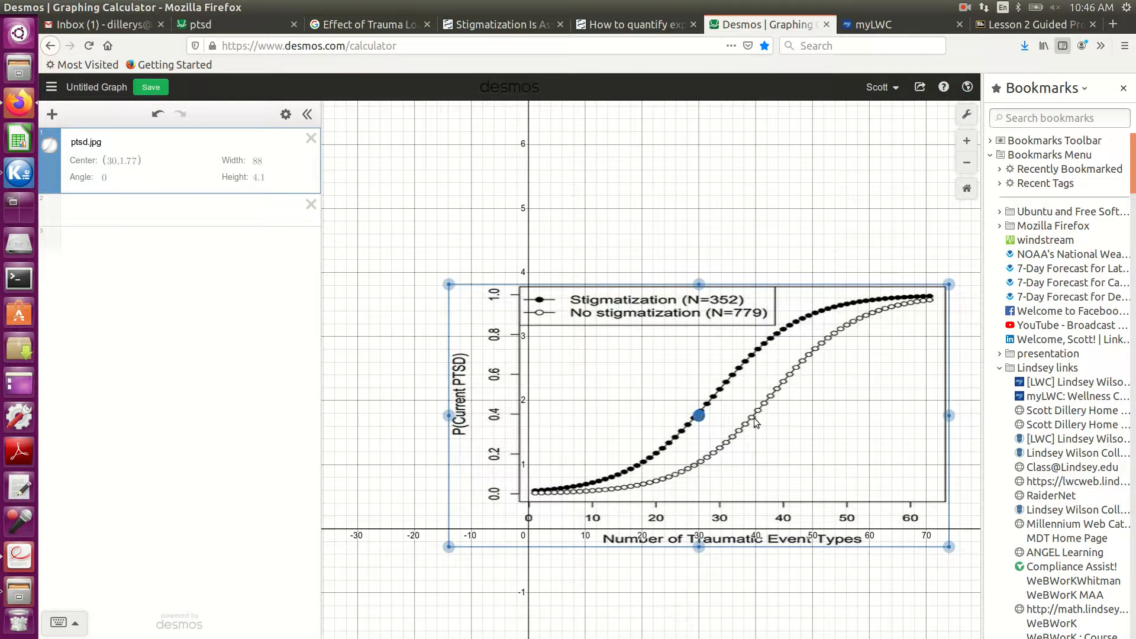
- Resize the ptsd.jpg image to about 78.1 wide and 2.66 high, and move its center to about (26.6, 0.79)
{"action": "left_click_drag", "start_coordinate": [949, 416], "coordinate": [921, 416]}
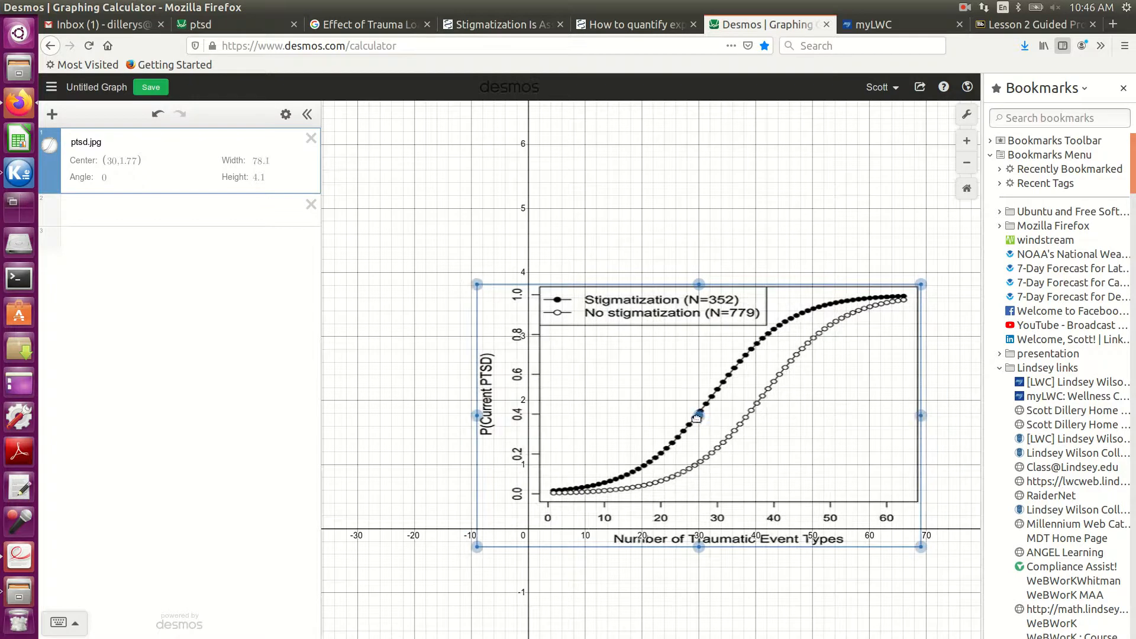
{"action": "left_click_drag", "start_coordinate": [698, 416], "coordinate": [680, 420]}
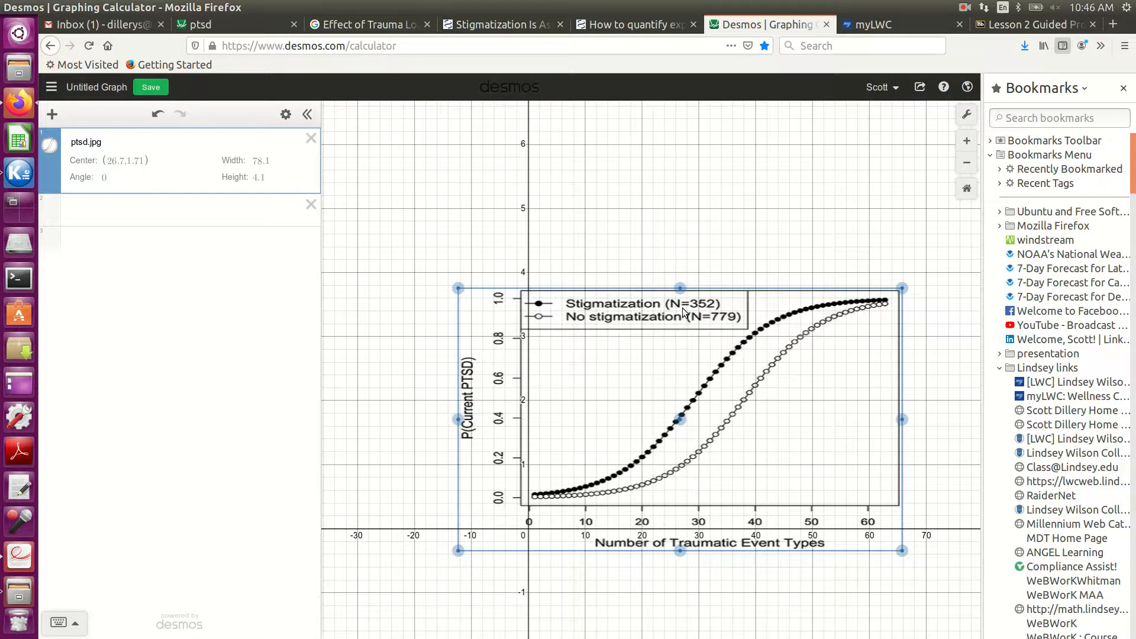
{"action": "left_click_drag", "start_coordinate": [681, 289], "coordinate": [678, 336]}
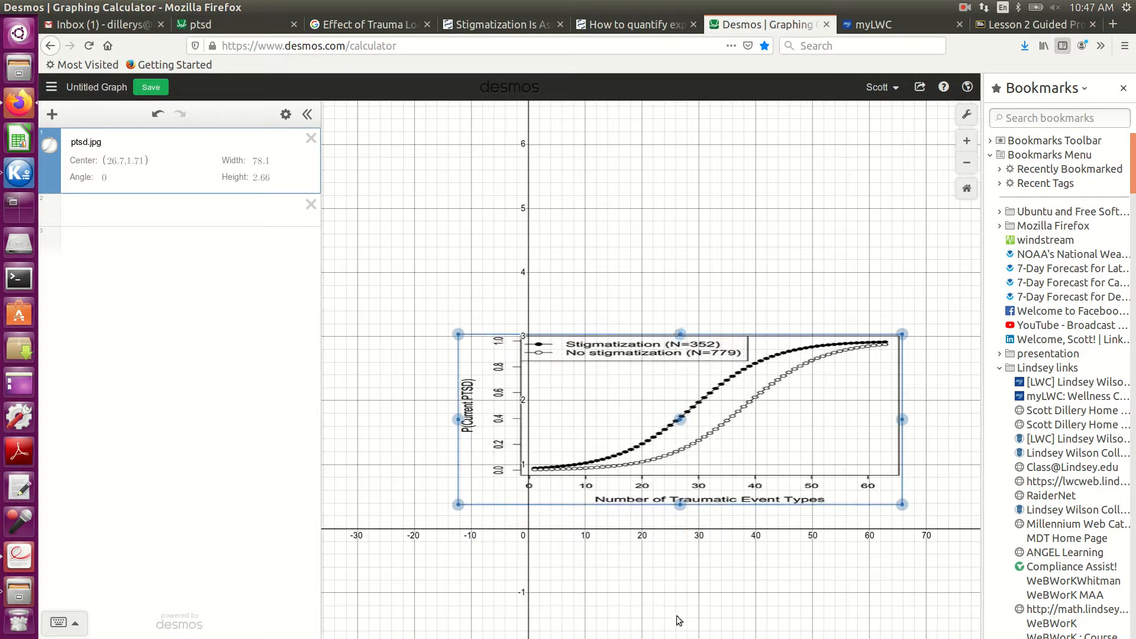
{"action": "left_click_drag", "start_coordinate": [697, 594], "coordinate": [622, 601]}
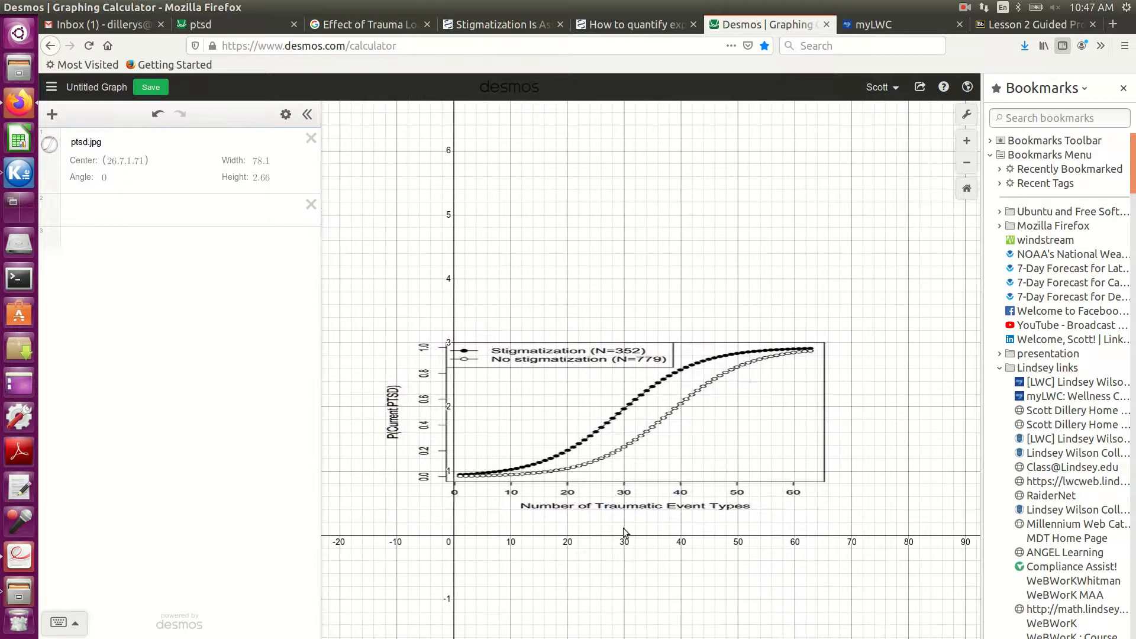
{"action": "left_click", "coordinate": [603, 411]}
{"action": "left_click_drag", "start_coordinate": [605, 427], "coordinate": [604, 485]}
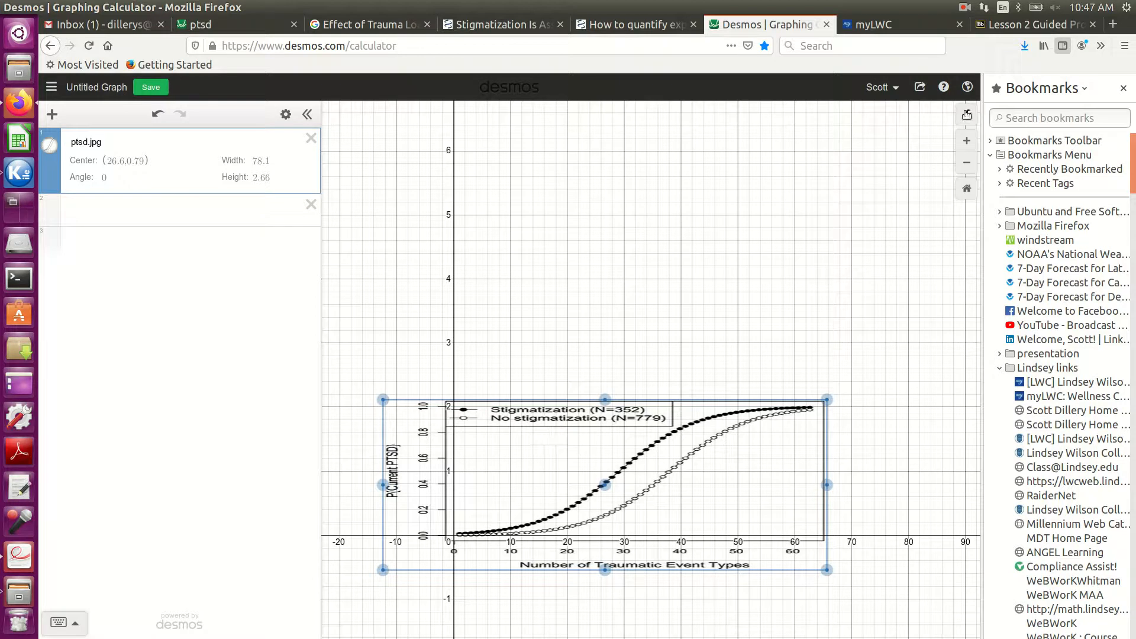
- Set the graph's x-axis range from -10 to 70
{"action": "left_click", "coordinate": [969, 115]}
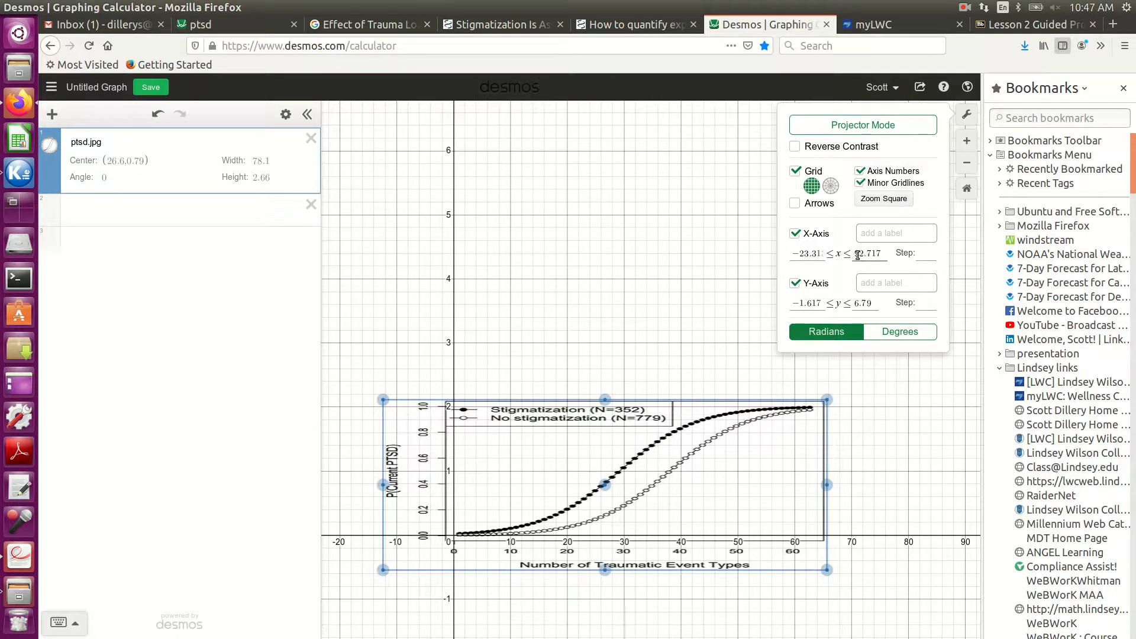
{"action": "left_click_drag", "start_coordinate": [856, 255], "coordinate": [886, 250]}
{"action": "type", "text": "7"}
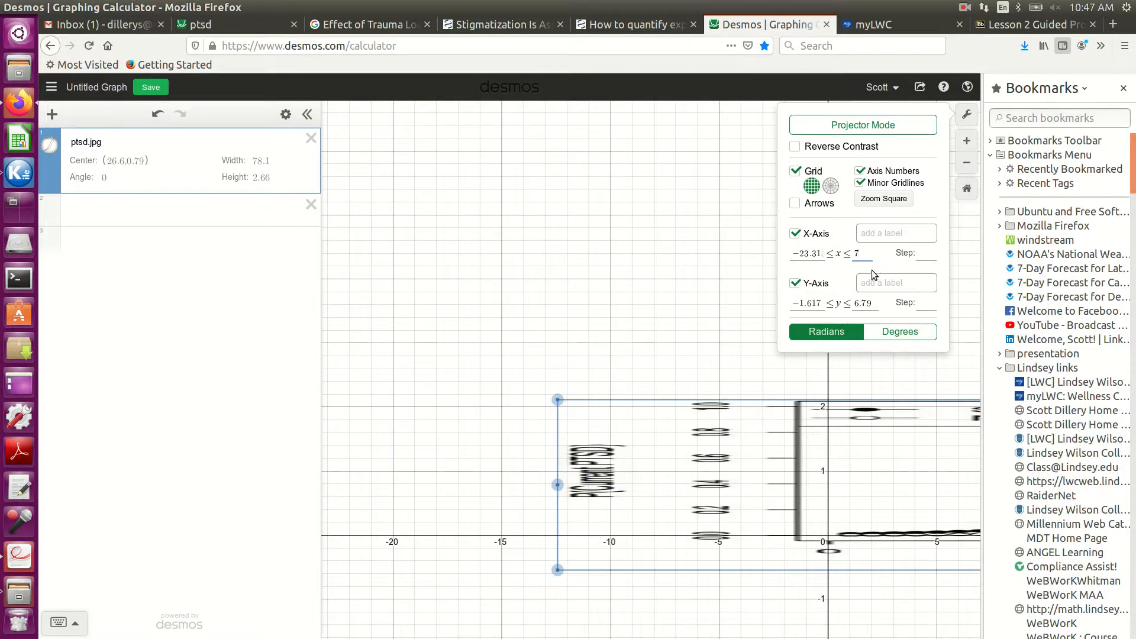
{"action": "type", "text": "0"}
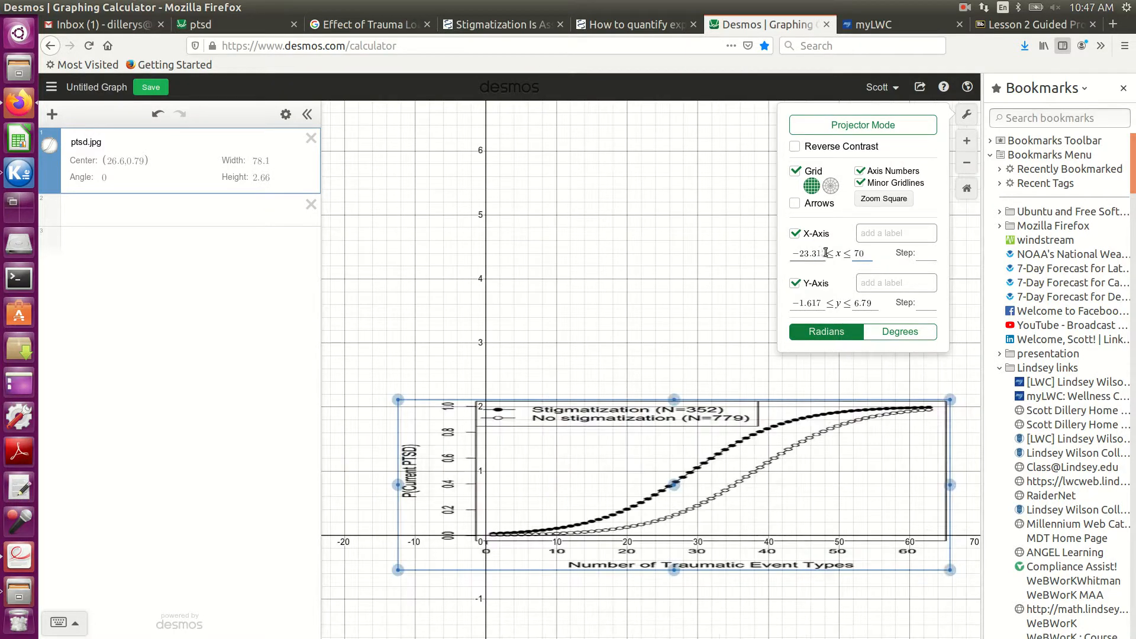
{"action": "left_click_drag", "start_coordinate": [823, 253], "coordinate": [797, 255]}
{"action": "type", "text": "103"}
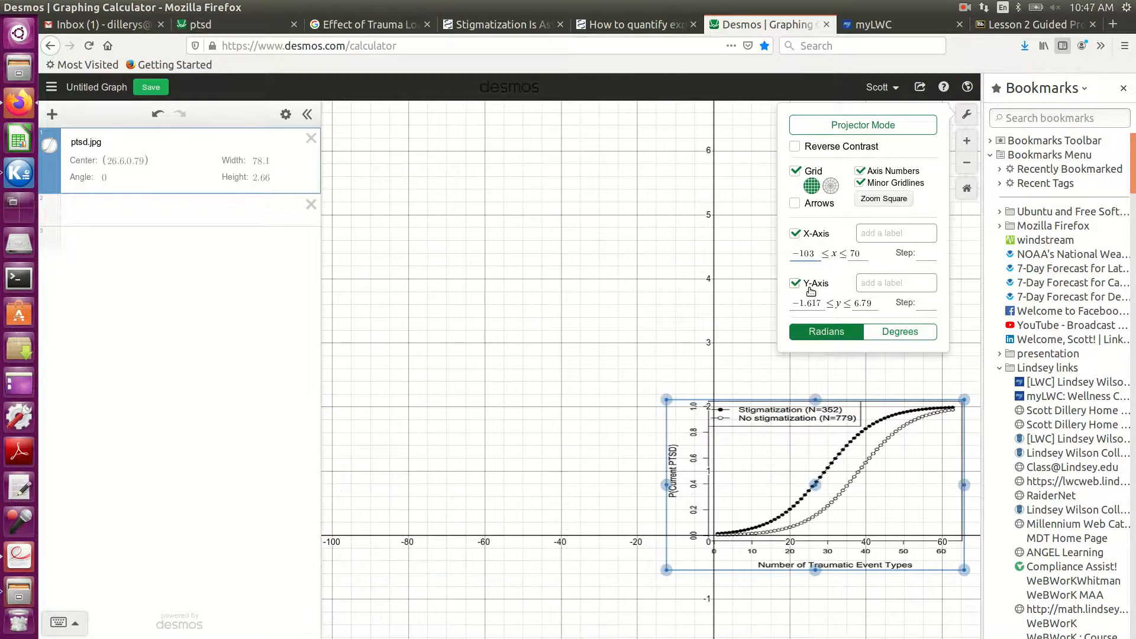
{"action": "key", "text": "Delete"}
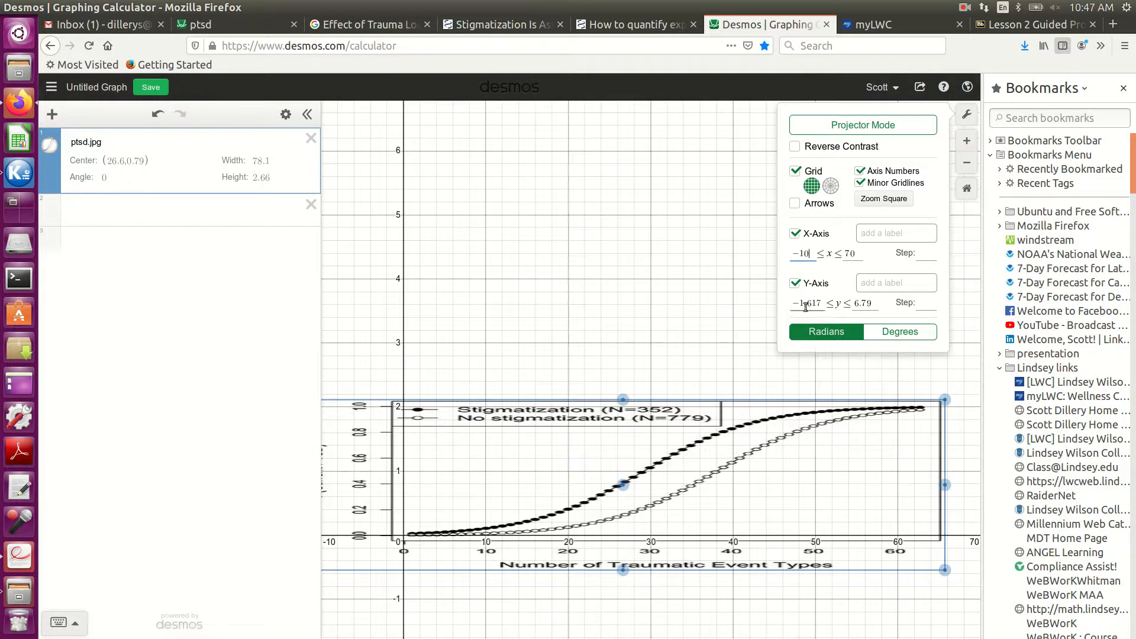
- Set the graph's y-axis range from -0.2 to 1.3
{"action": "left_click_drag", "start_coordinate": [801, 305], "coordinate": [819, 303]}
{"action": "type", "text": "0.2"}
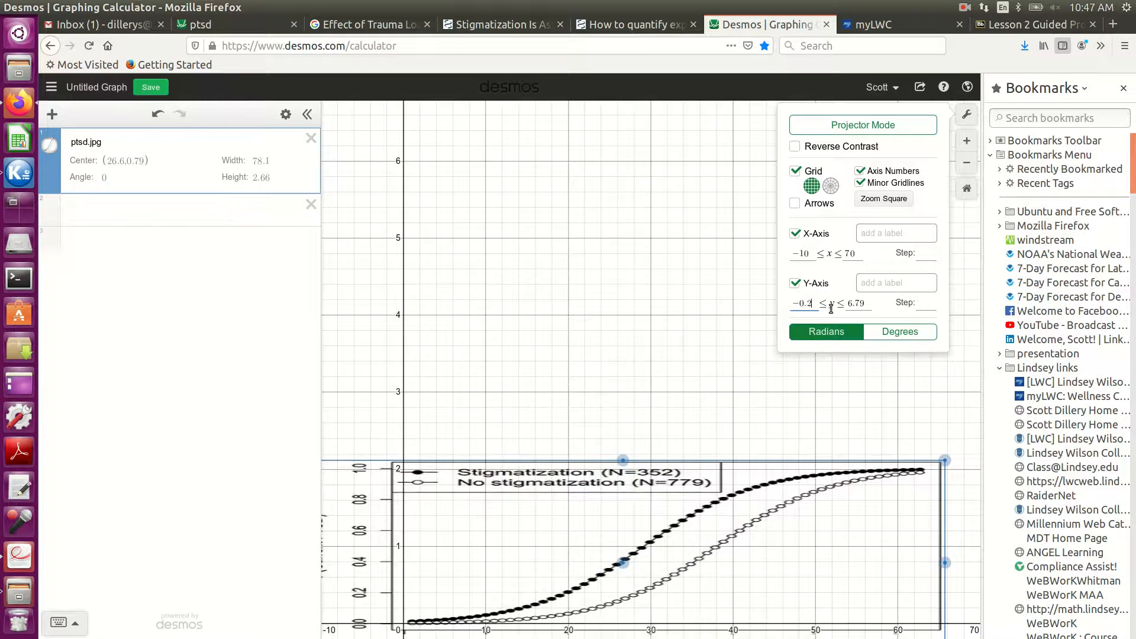
{"action": "left_click_drag", "start_coordinate": [848, 302], "coordinate": [867, 303]}
{"action": "type", "text": "1"}
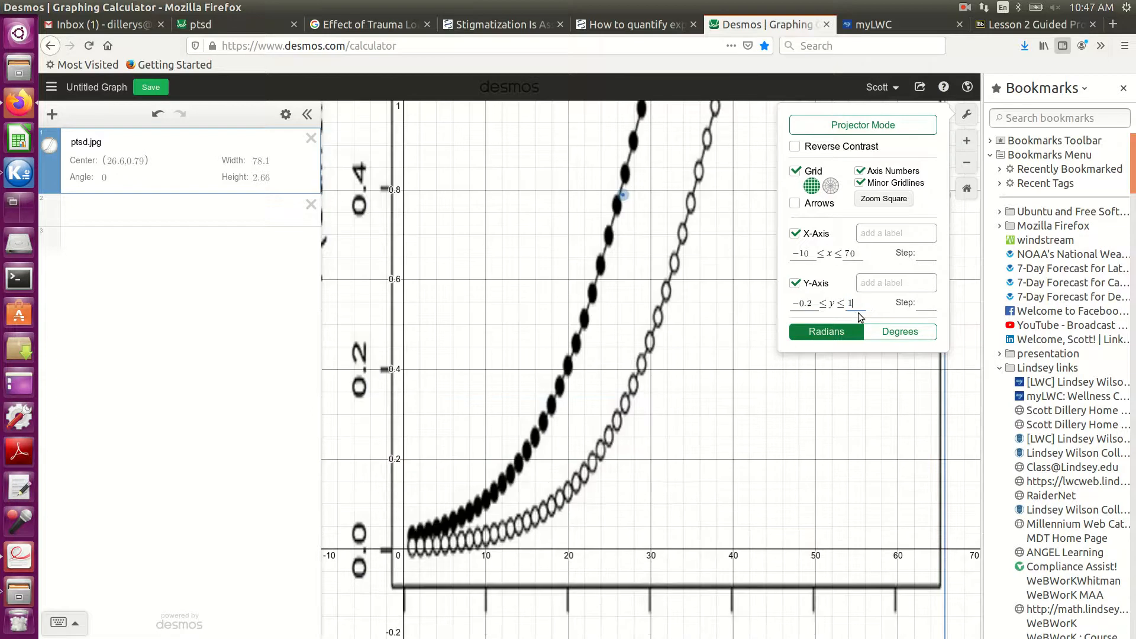
{"action": "type", "text": ".3"}
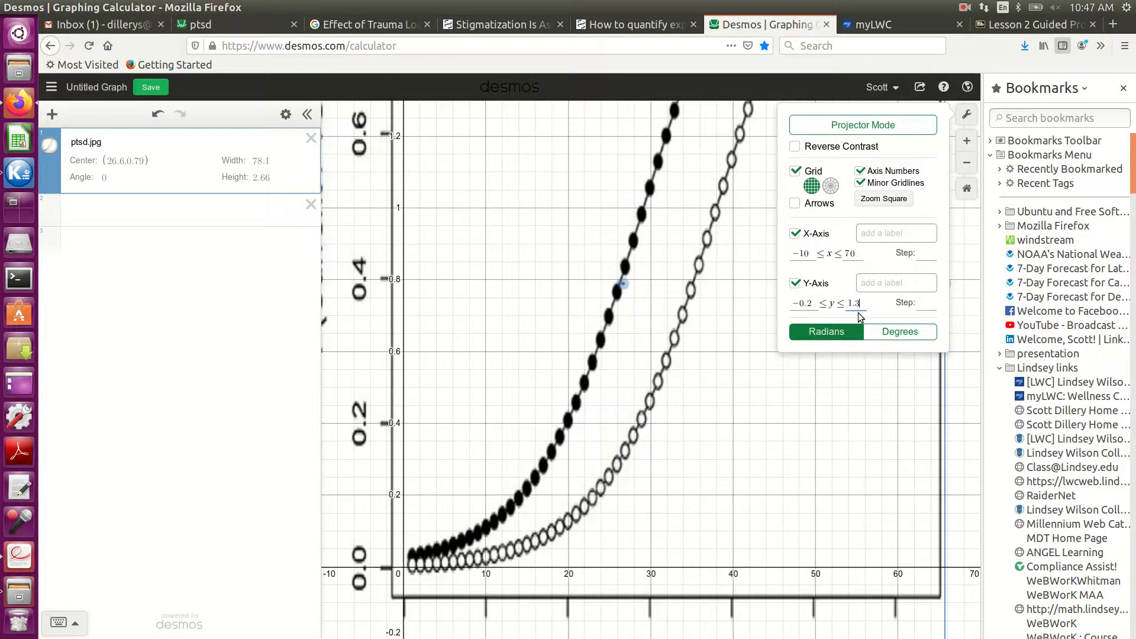
{"action": "left_click", "coordinate": [960, 432]}
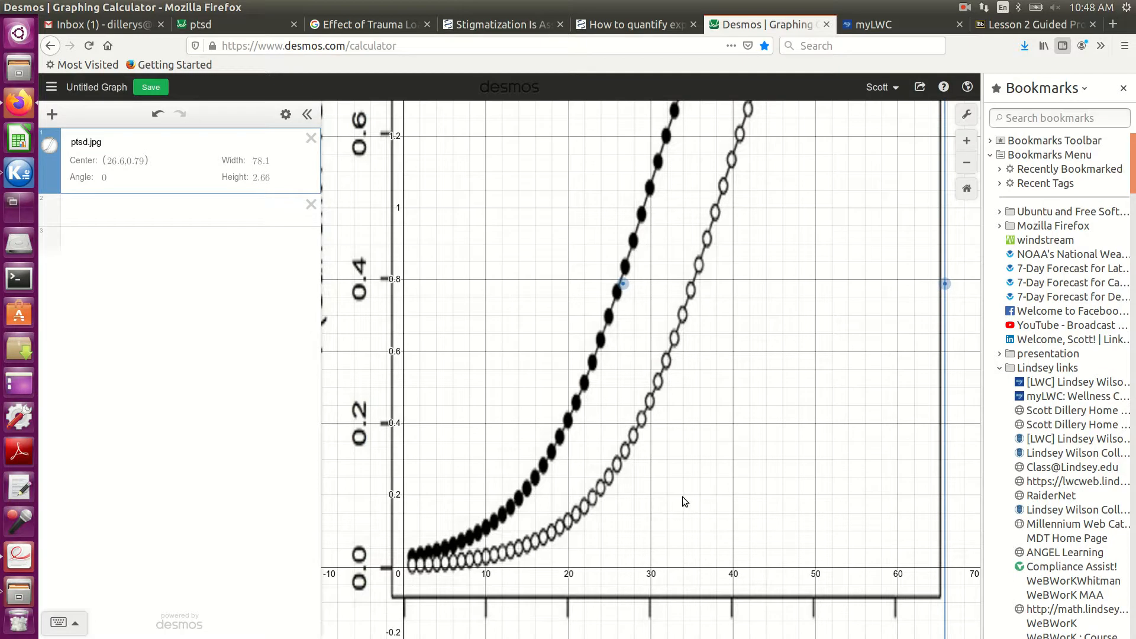
- Shrink the ptsd.jpg image to a height of about 1.13 and move its center to about (26.7, 0.337)
{"action": "scroll", "coordinate": [682, 497], "scroll_direction": "down", "scroll_amount": 5}
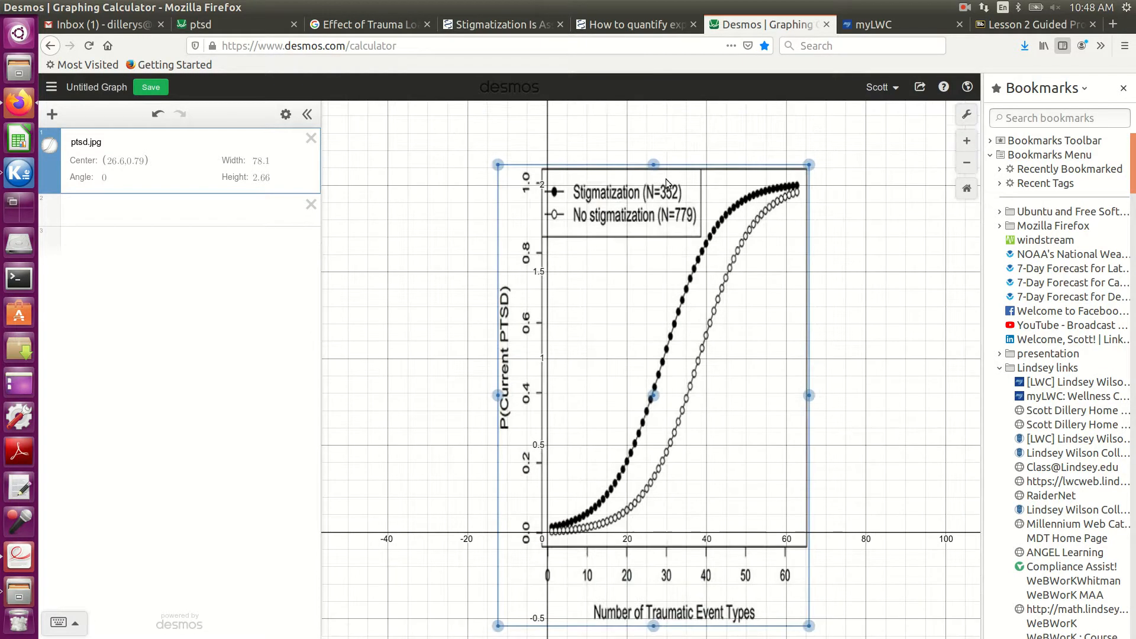
{"action": "left_click_drag", "start_coordinate": [652, 165], "coordinate": [642, 296]}
{"action": "scroll", "coordinate": [903, 384], "scroll_direction": "up", "scroll_amount": 1}
{"action": "scroll", "coordinate": [904, 384], "scroll_direction": "up", "scroll_amount": 2}
{"action": "left_click_drag", "start_coordinate": [496, 400], "coordinate": [561, 466]}
{"action": "mouse_move", "coordinate": [878, 519]}
{"action": "left_mouse_down"}
{"action": "mouse_move", "coordinate": [885, 471]}
{"action": "mouse_move", "coordinate": [899, 513]}
{"action": "left_mouse_up"}
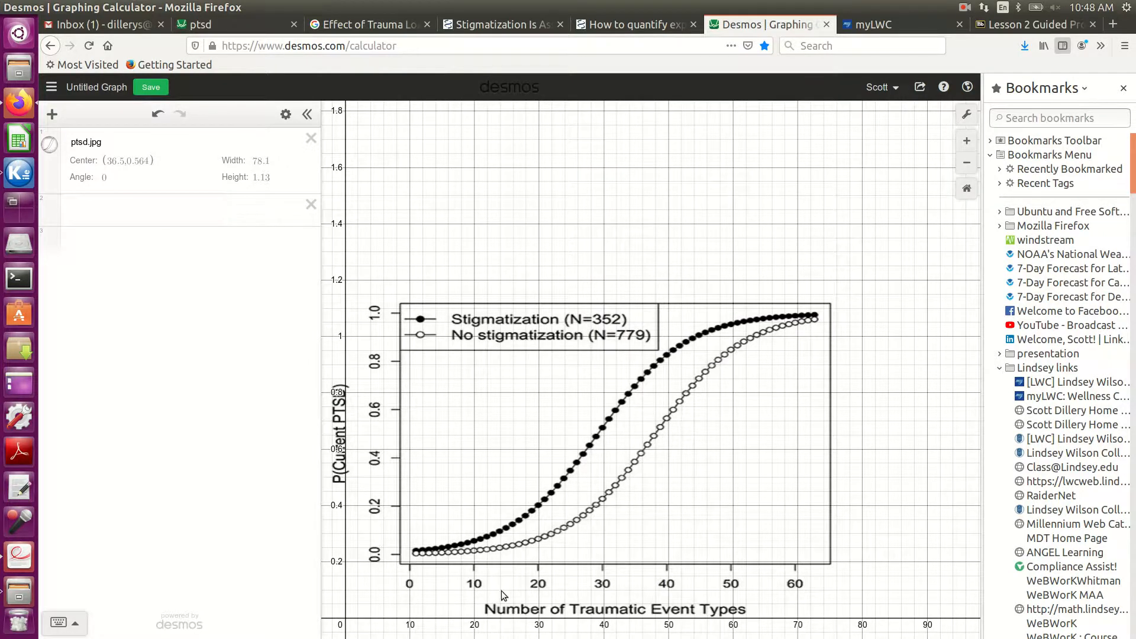
{"action": "left_click", "coordinate": [598, 440]}
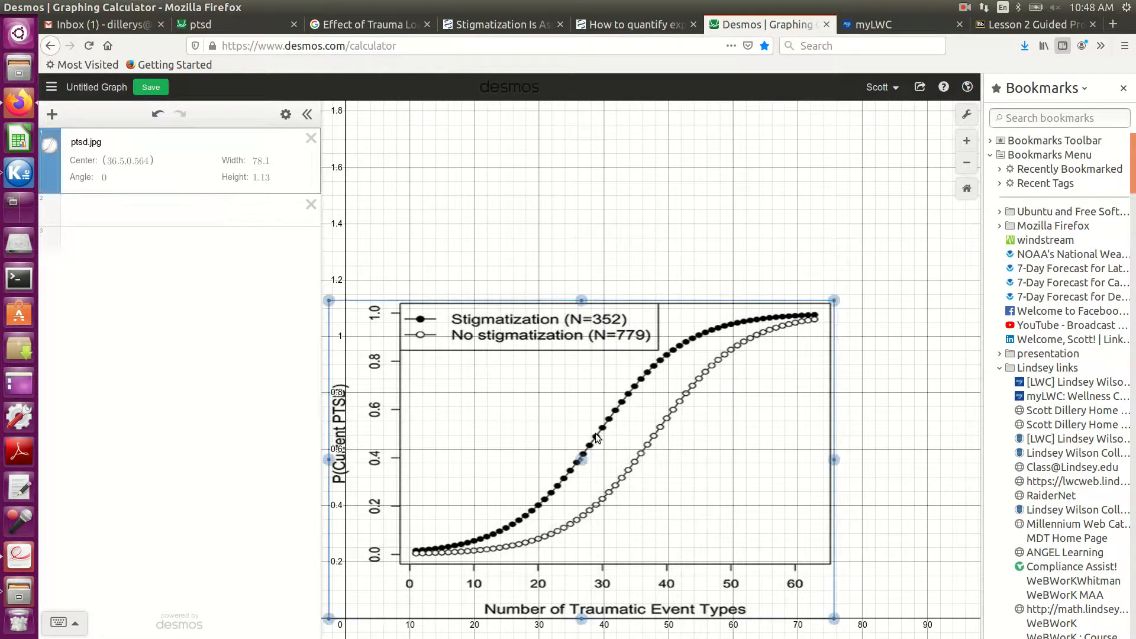
{"action": "left_click_drag", "start_coordinate": [582, 459], "coordinate": [517, 523]}
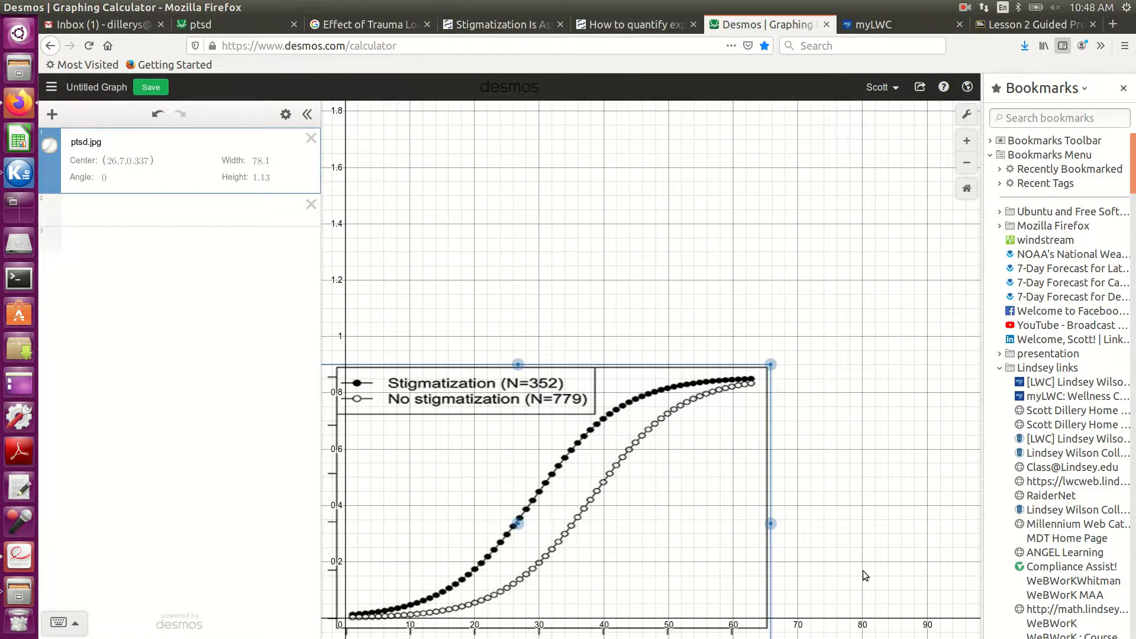
- Stretch the image to a height of about 1.277 and move its center up to about (26.55, 0.38)
{"action": "left_click_drag", "start_coordinate": [860, 569], "coordinate": [911, 518]}
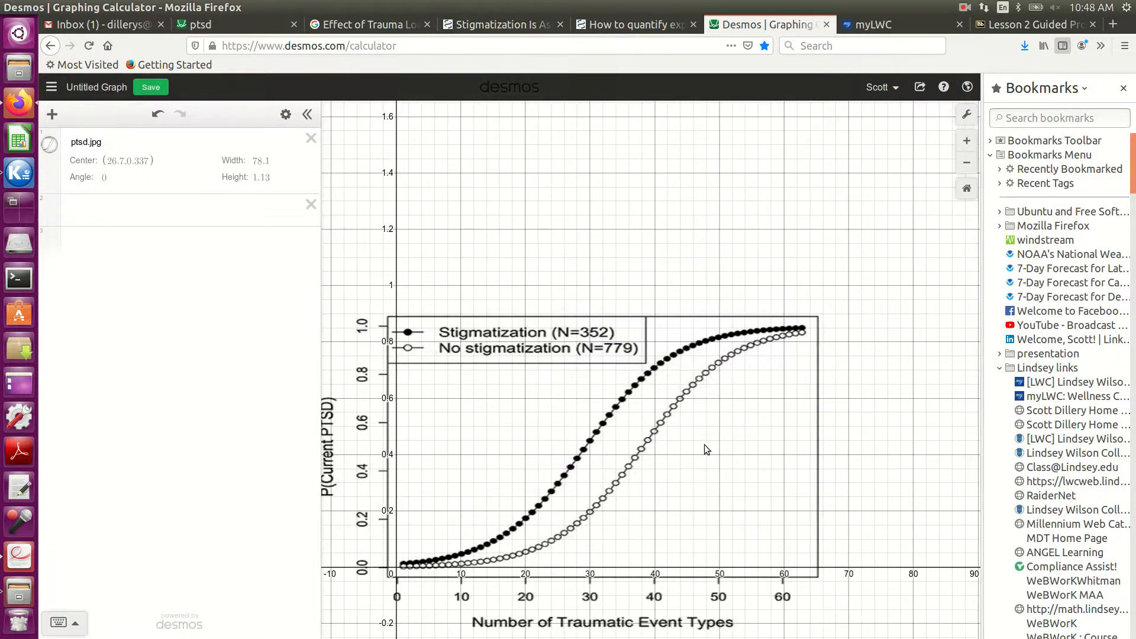
{"action": "left_click", "coordinate": [541, 407]}
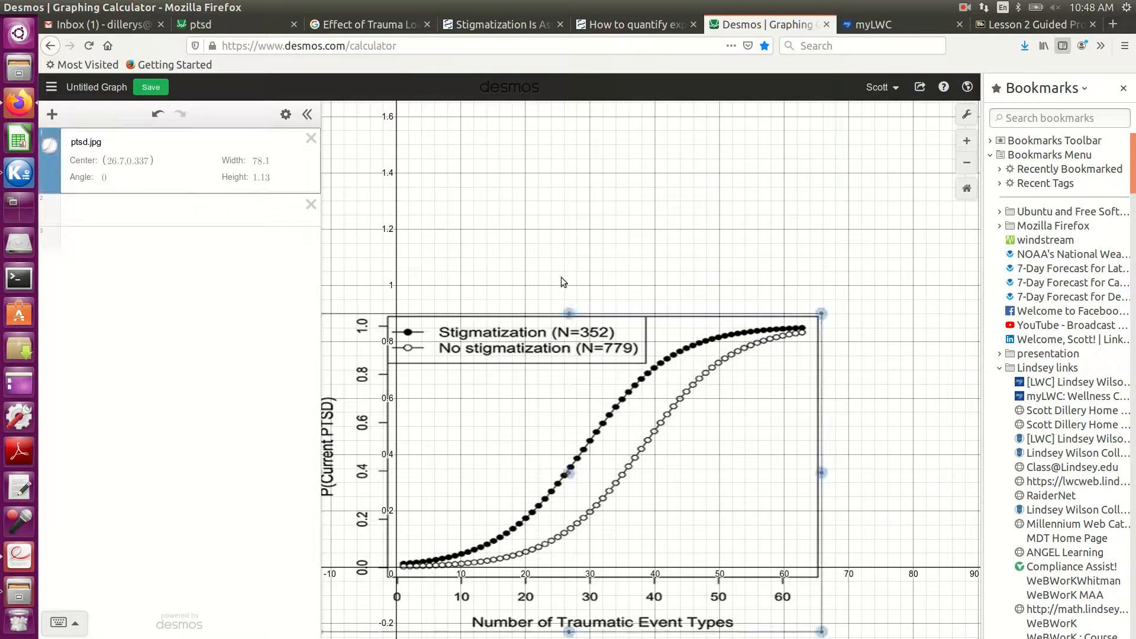
{"action": "left_click_drag", "start_coordinate": [570, 313], "coordinate": [568, 293]}
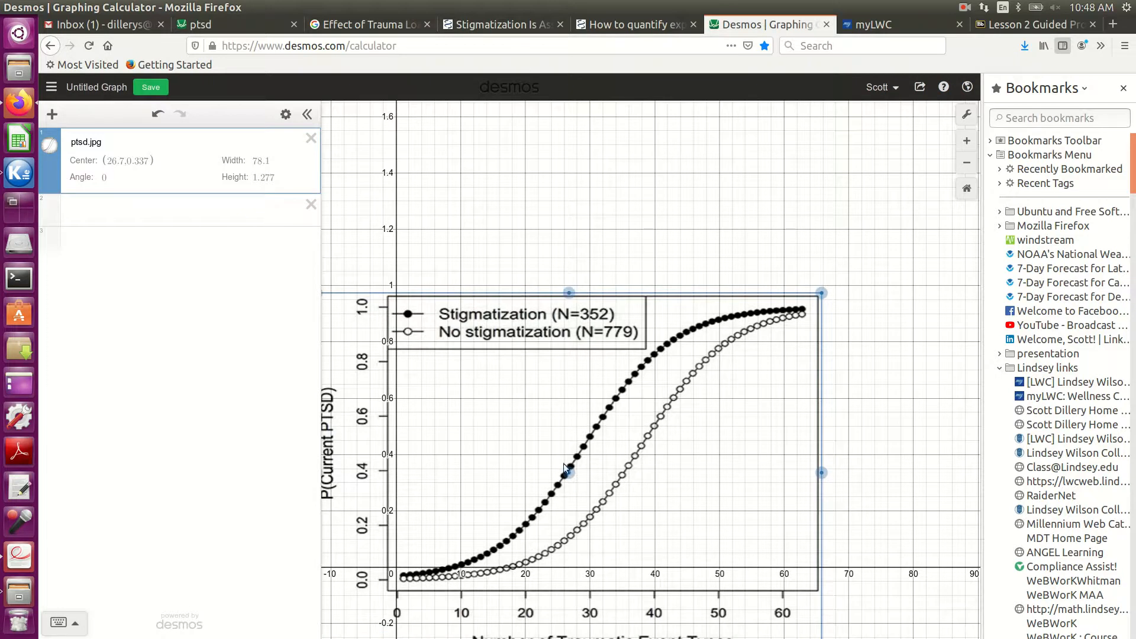
{"action": "left_click_drag", "start_coordinate": [568, 473], "coordinate": [567, 461]}
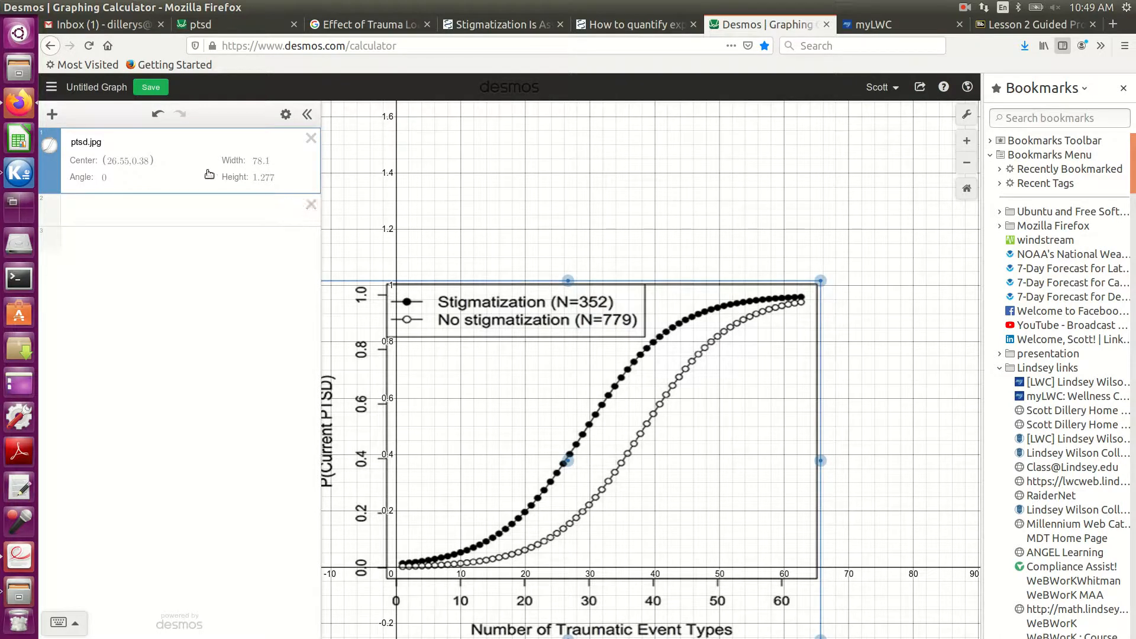
- Try a width of 78.2 for the ptsd.jpg image, and set it to 78.3
{"action": "left_click", "coordinate": [167, 165]}
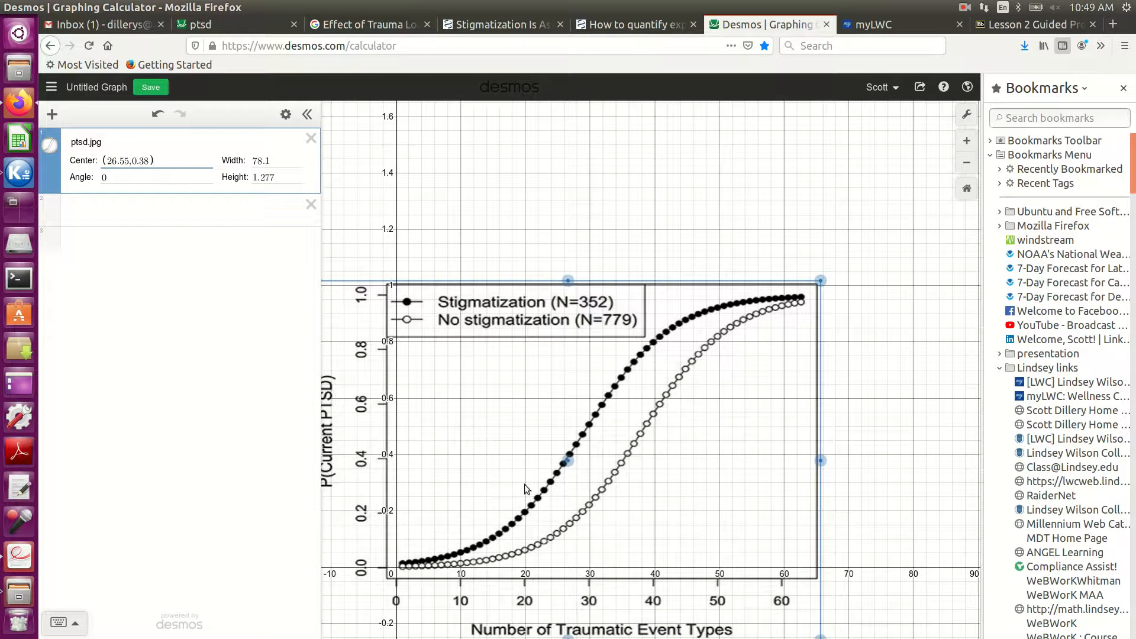
{"action": "left_click", "coordinate": [274, 162]}
{"action": "left_click_drag", "start_coordinate": [268, 161], "coordinate": [277, 166]}
{"action": "type", "text": "2"}
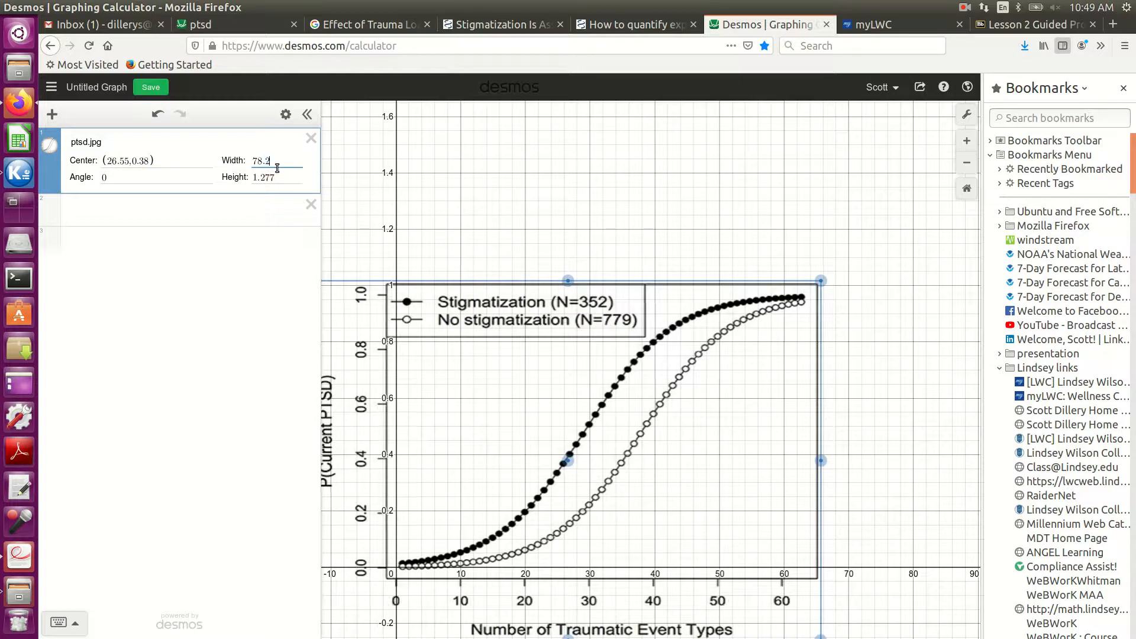
{"action": "left_click", "coordinate": [291, 180]}
{"action": "left_click", "coordinate": [273, 161]}
{"action": "left_click_drag", "start_coordinate": [266, 161], "coordinate": [275, 163]}
{"action": "type", "text": "3"}
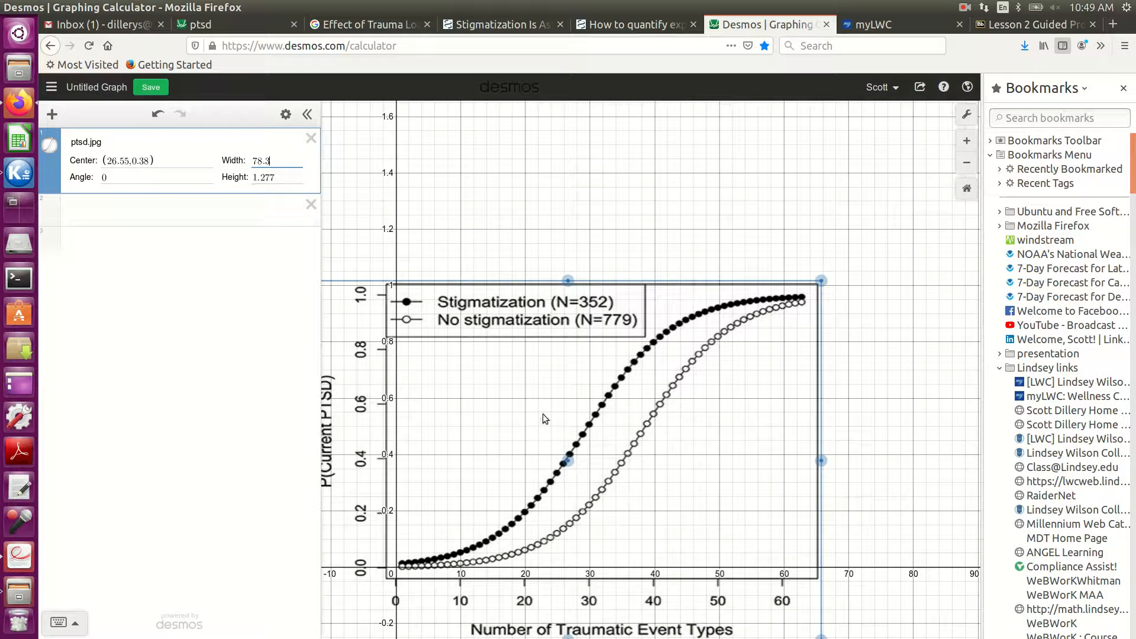
{"action": "left_click", "coordinate": [694, 475]}
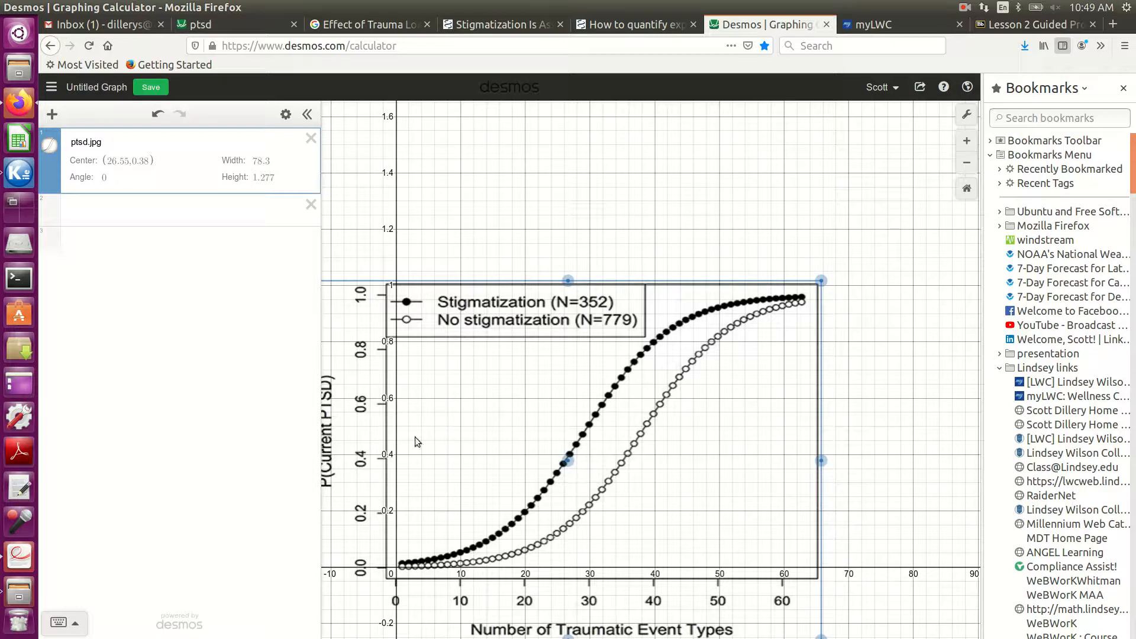
- Set the x-coordinate of the image's center to 26.6 and its width to 78.5
{"action": "left_click", "coordinate": [127, 166]}
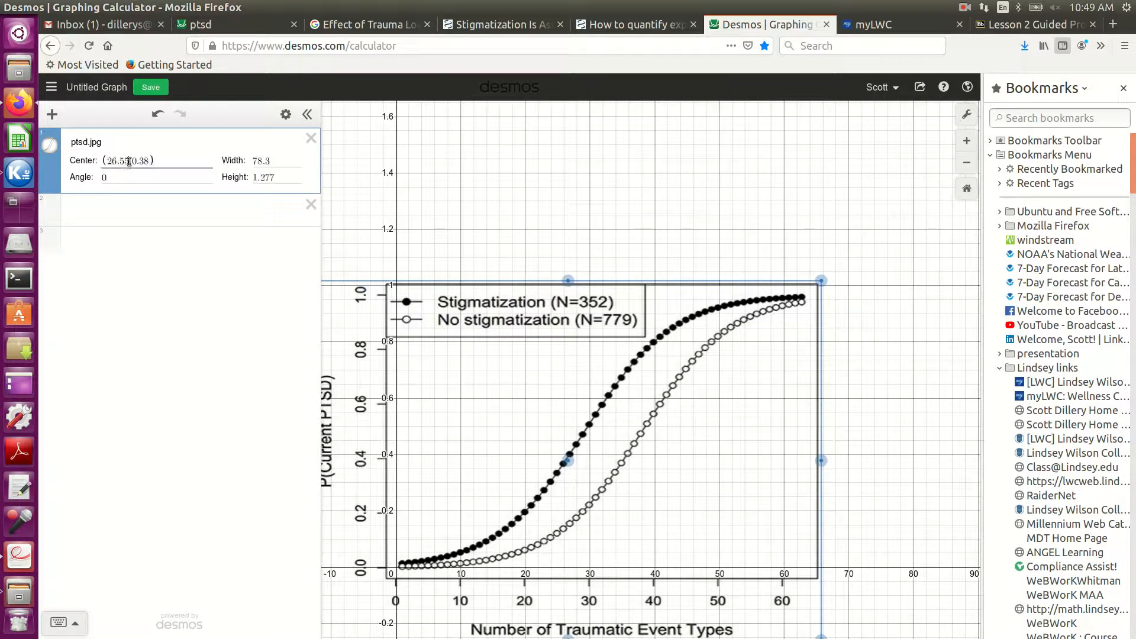
{"action": "left_click", "coordinate": [127, 161]}
{"action": "left_click_drag", "start_coordinate": [128, 164], "coordinate": [134, 162]}
{"action": "type", "text": "6"}
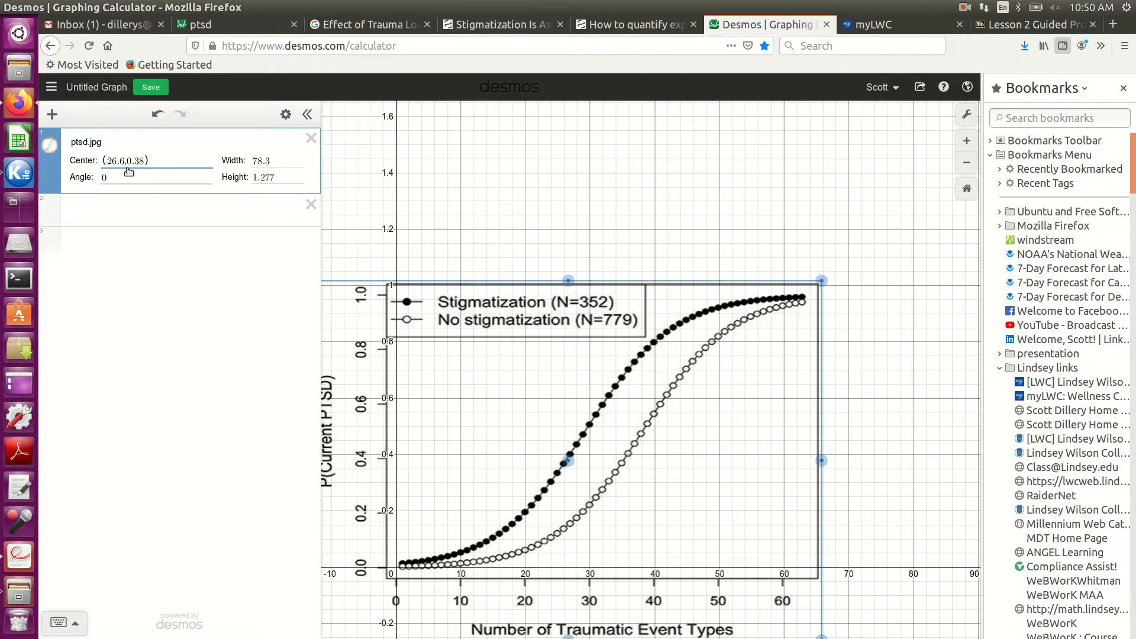
{"action": "left_click", "coordinate": [276, 161]}
{"action": "left_click_drag", "start_coordinate": [275, 161], "coordinate": [267, 161]}
{"action": "type", "text": "5"}
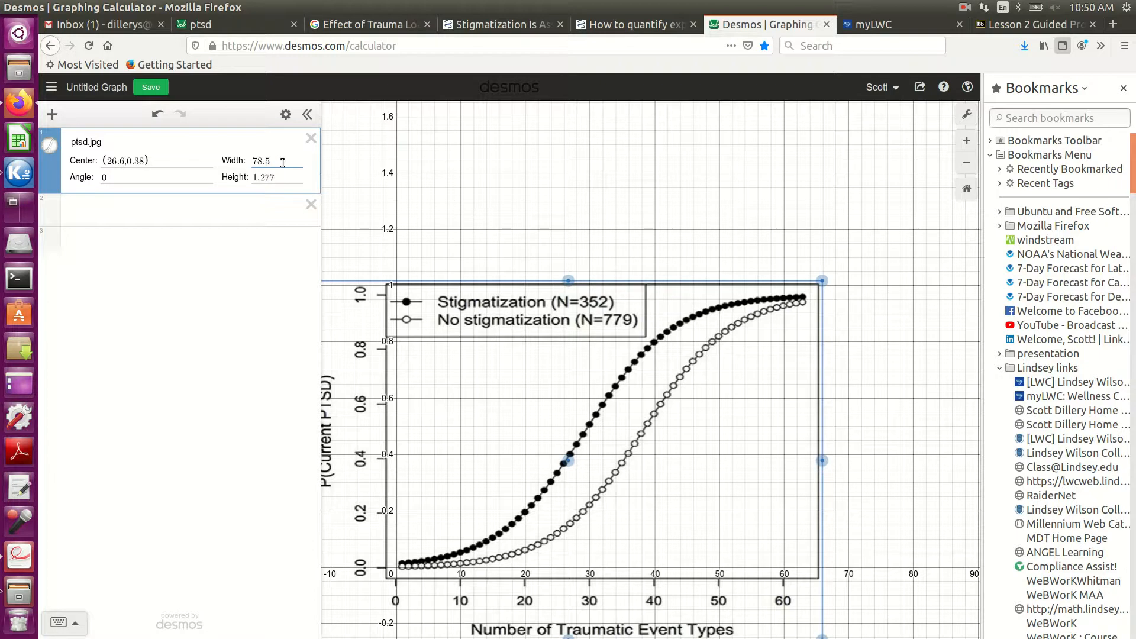
- Set the x-coordinate of the ptsd.jpg image's center to 26.7
{"action": "left_click", "coordinate": [124, 161]}
{"action": "double_click", "coordinate": [121, 162]}
{"action": "type", "text": "7"}
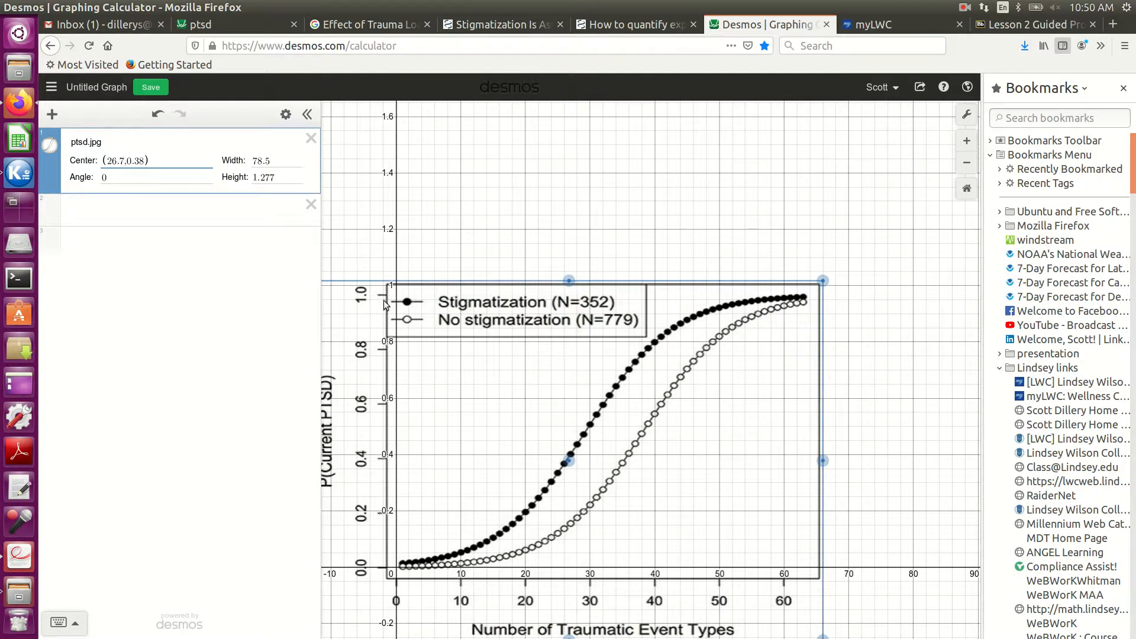
- Try heights of 1.3, 1.4 and 1.35 for the ptsd.jpg image, and settle on 1.32
{"action": "left_click", "coordinate": [276, 179]}
{"action": "left_click_drag", "start_coordinate": [276, 178], "coordinate": [259, 178]}
{"action": "type", "text": "3"}
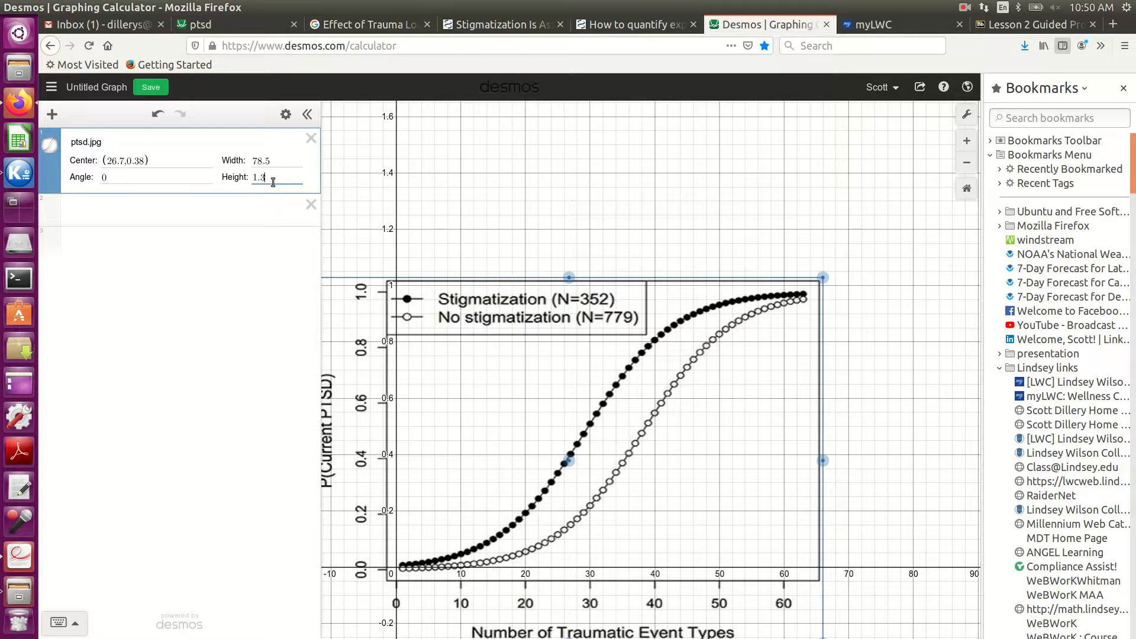
{"action": "key", "text": "BackSpace"}
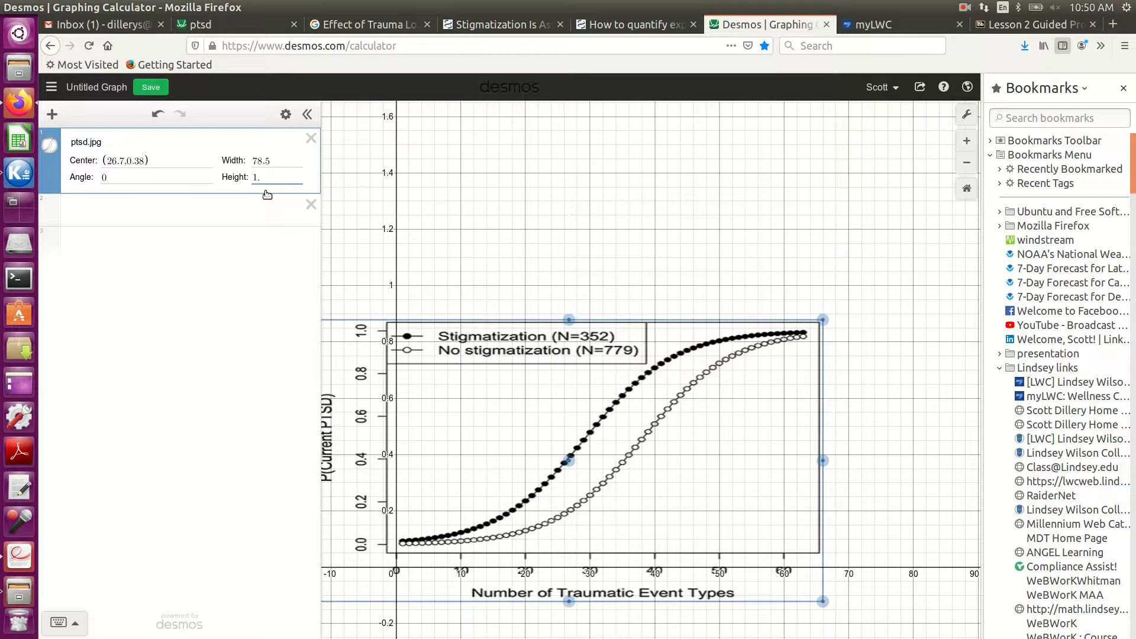
{"action": "type", "text": "4"}
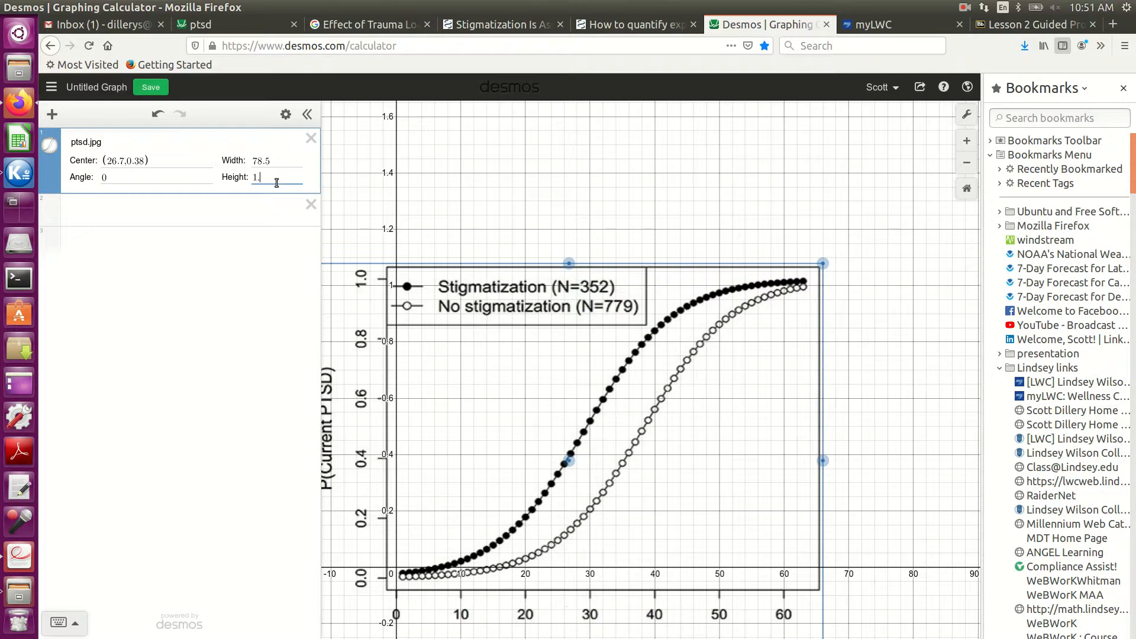
{"action": "key", "text": "BackSpace"}
{"action": "type", "text": "35"}
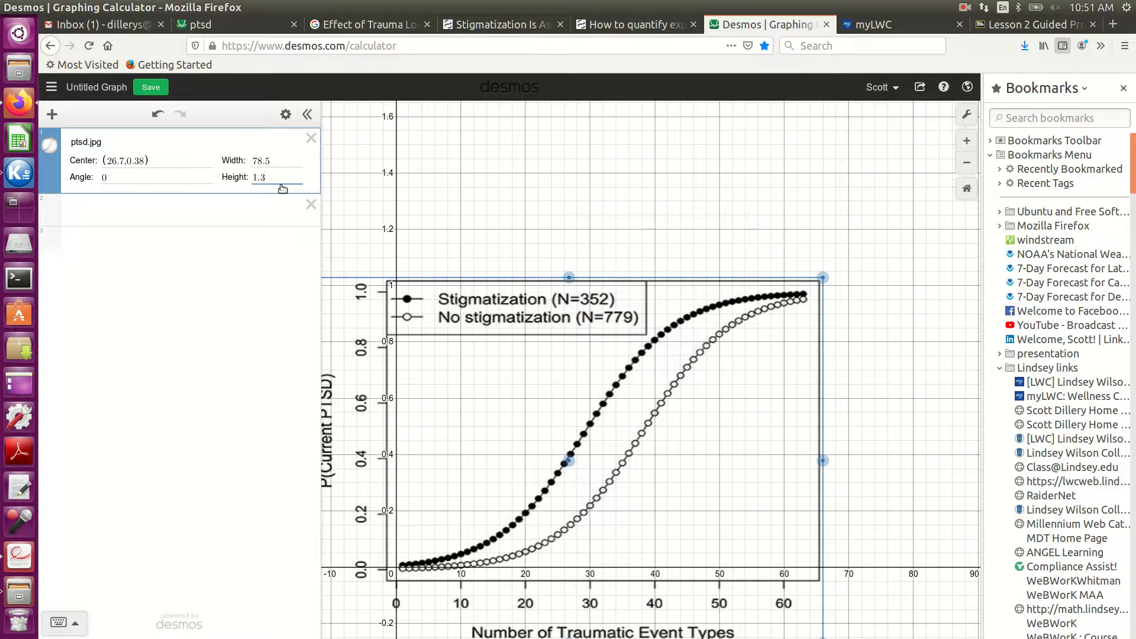
{"action": "type", "text": "2"}
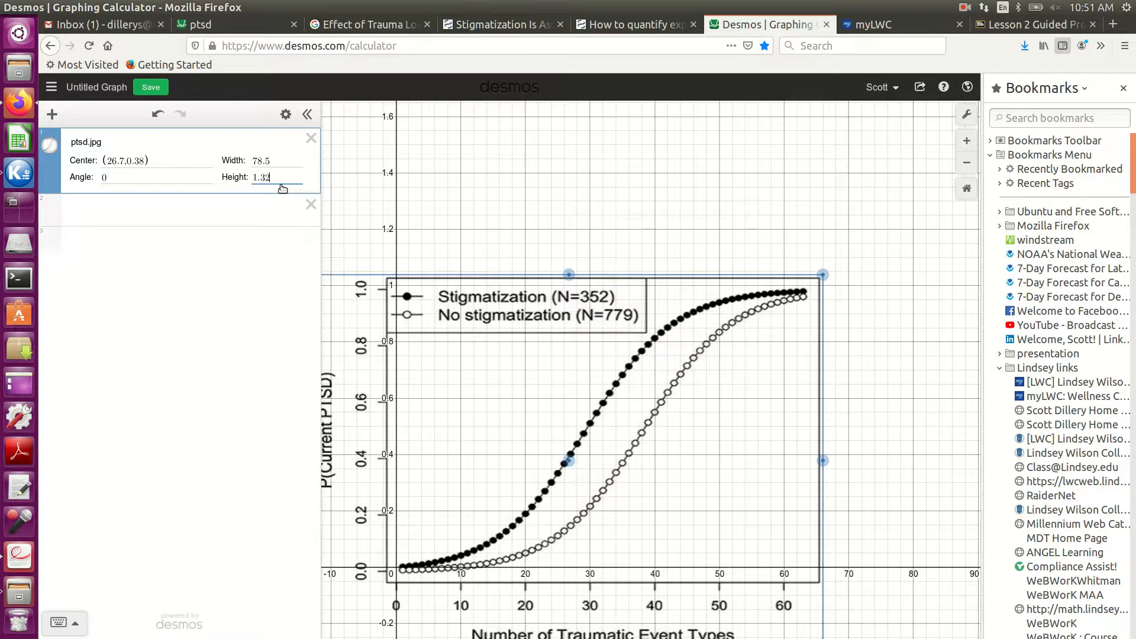
- Try 0.39 and 0.395 for the y-coordinate of the ptsd.jpg image's center, and settle on 0.394
{"action": "left_click", "coordinate": [149, 164]}
{"action": "key", "text": "BackSpace"}
{"action": "type", "text": "9"}
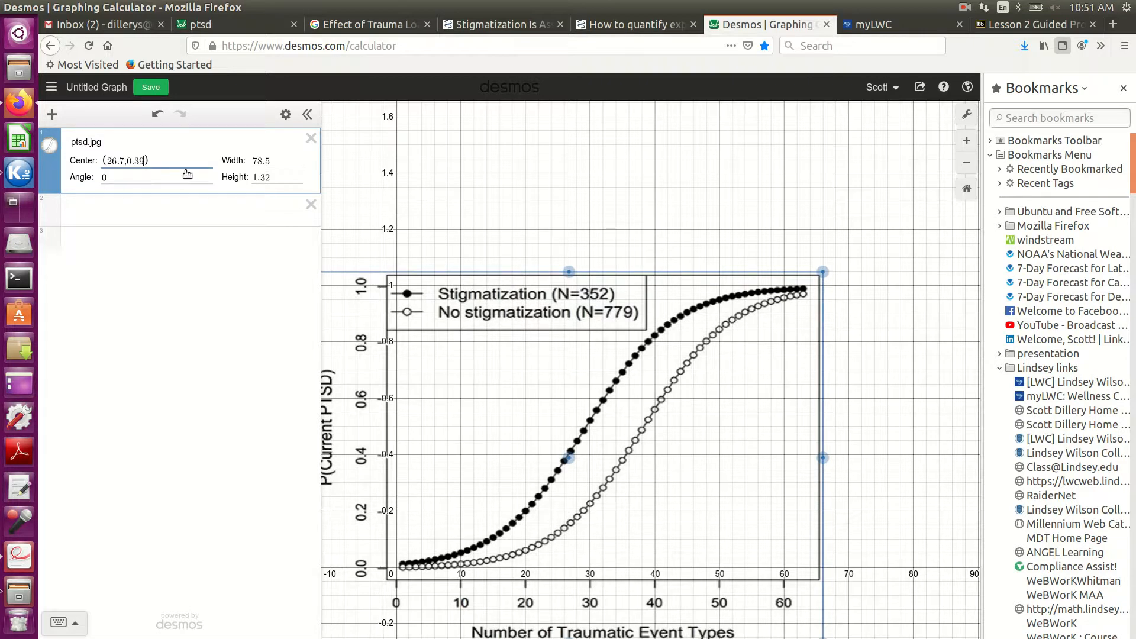
{"action": "type", "text": "5"}
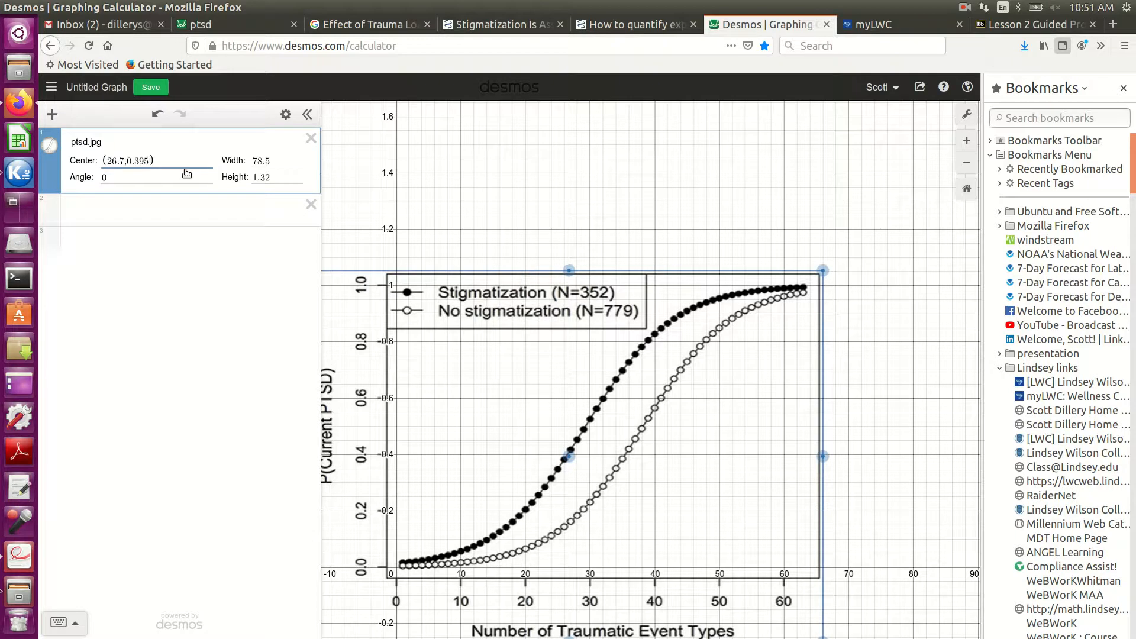
{"action": "key", "text": "BackSpace"}
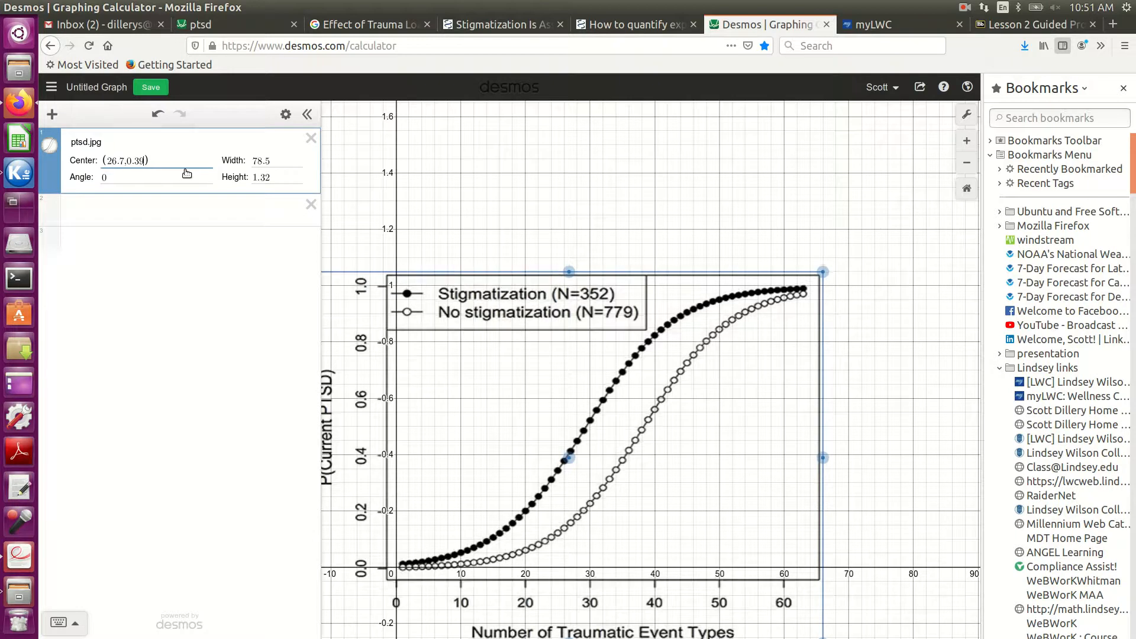
{"action": "type", "text": "4"}
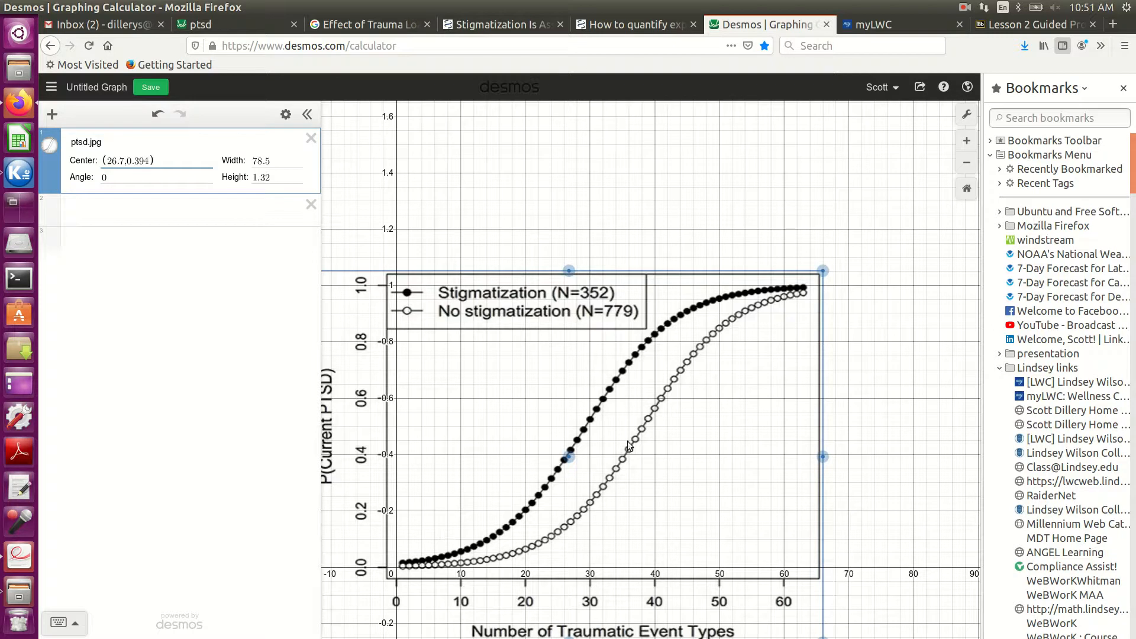
{"action": "left_click", "coordinate": [531, 234]}
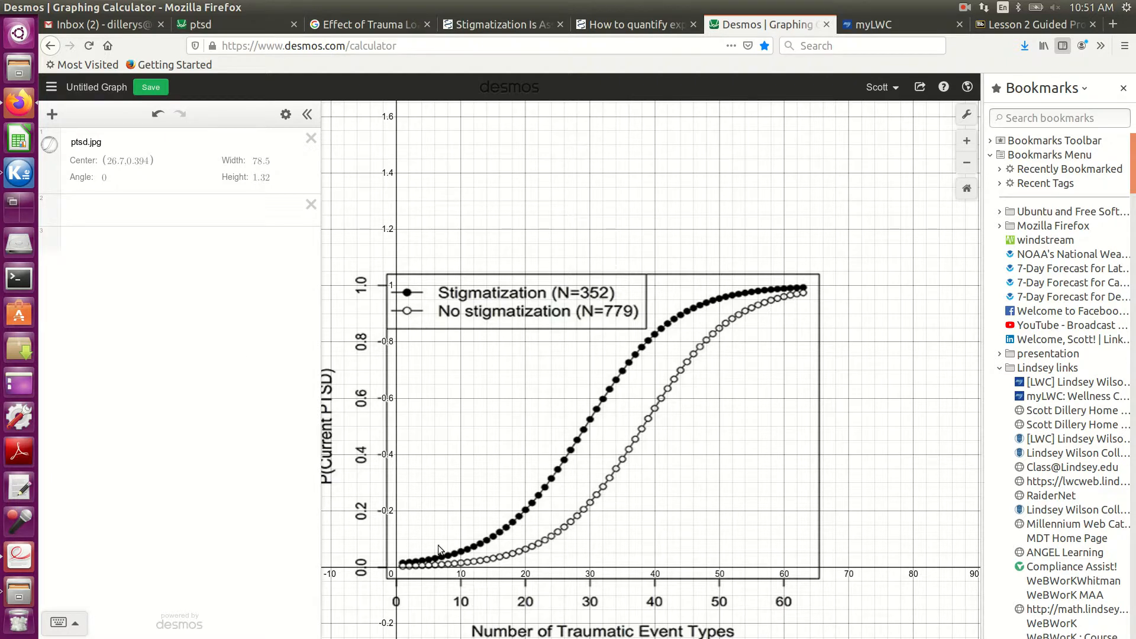
{"action": "scroll", "coordinate": [889, 470], "scroll_direction": "up", "scroll_amount": 1}
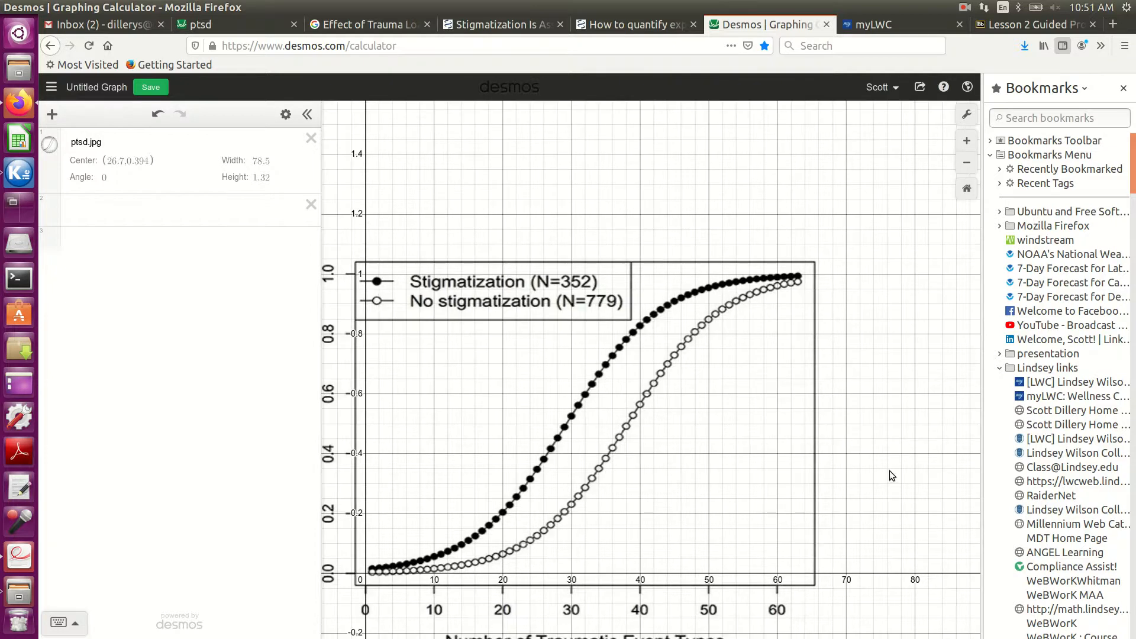
{"action": "left_click_drag", "start_coordinate": [869, 474], "coordinate": [907, 422]}
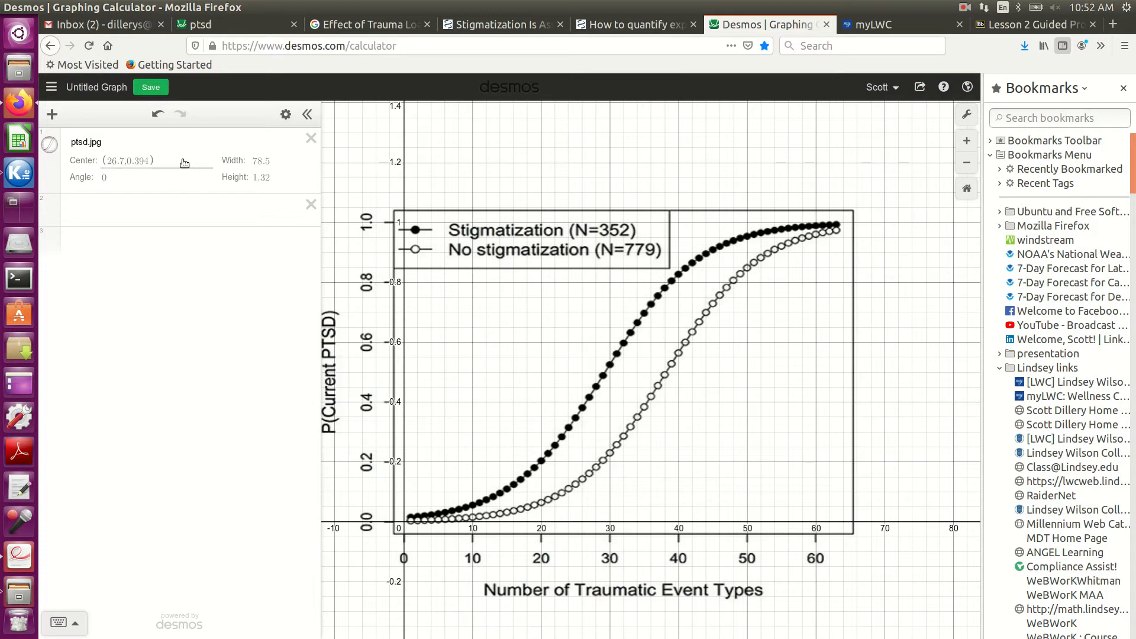
{"action": "left_click", "coordinate": [262, 161]}
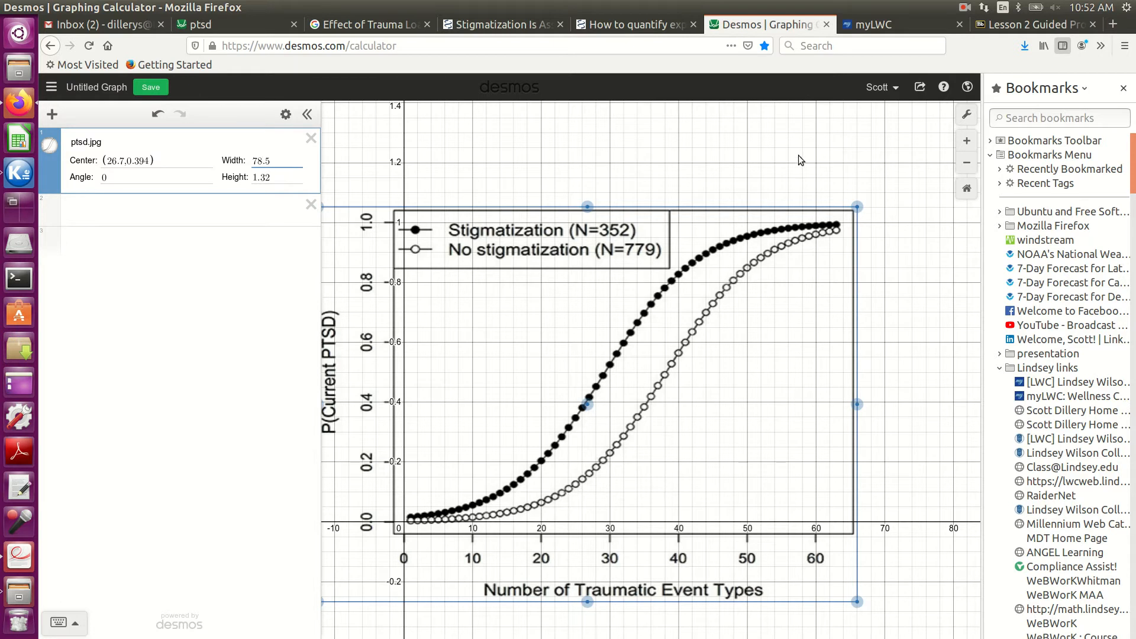
{"action": "left_click", "coordinate": [744, 161]}
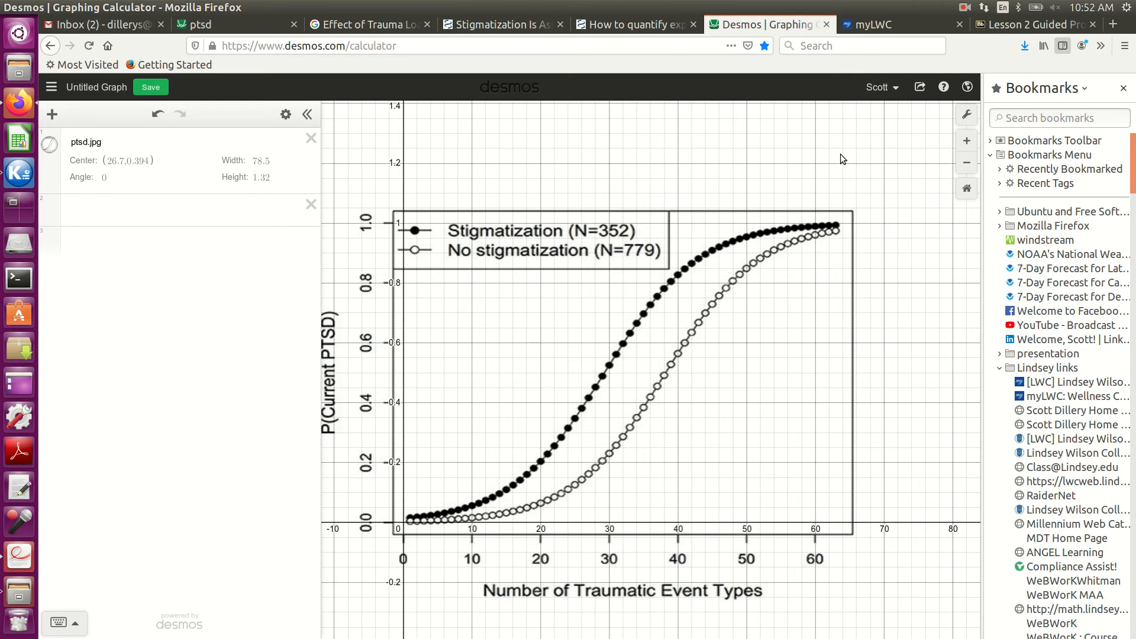
{"action": "left_click", "coordinate": [964, 8]}
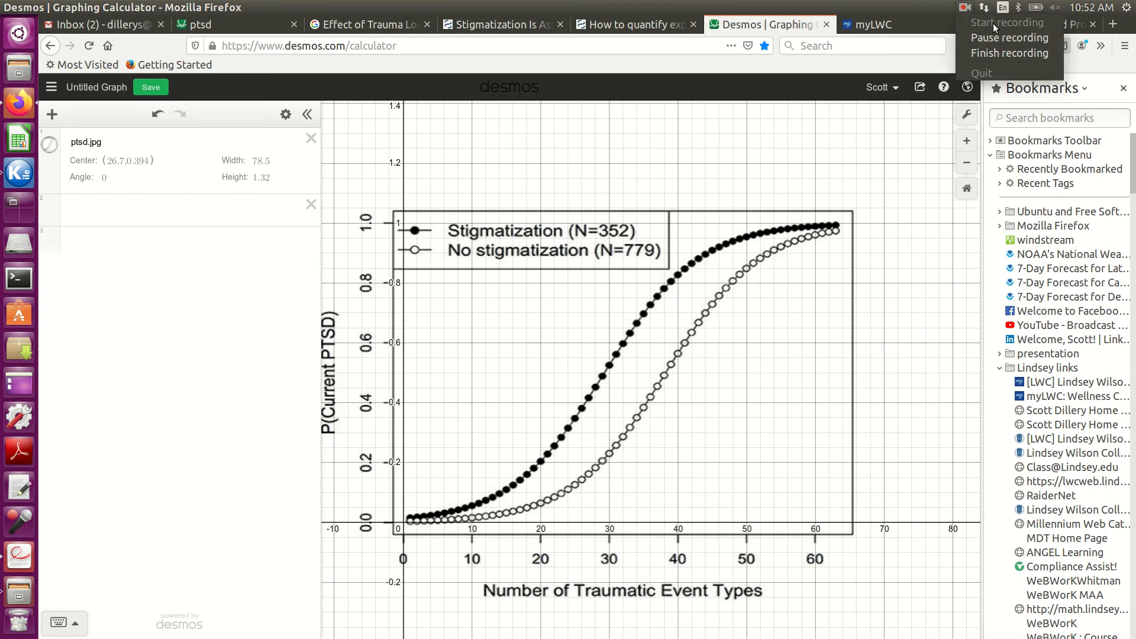